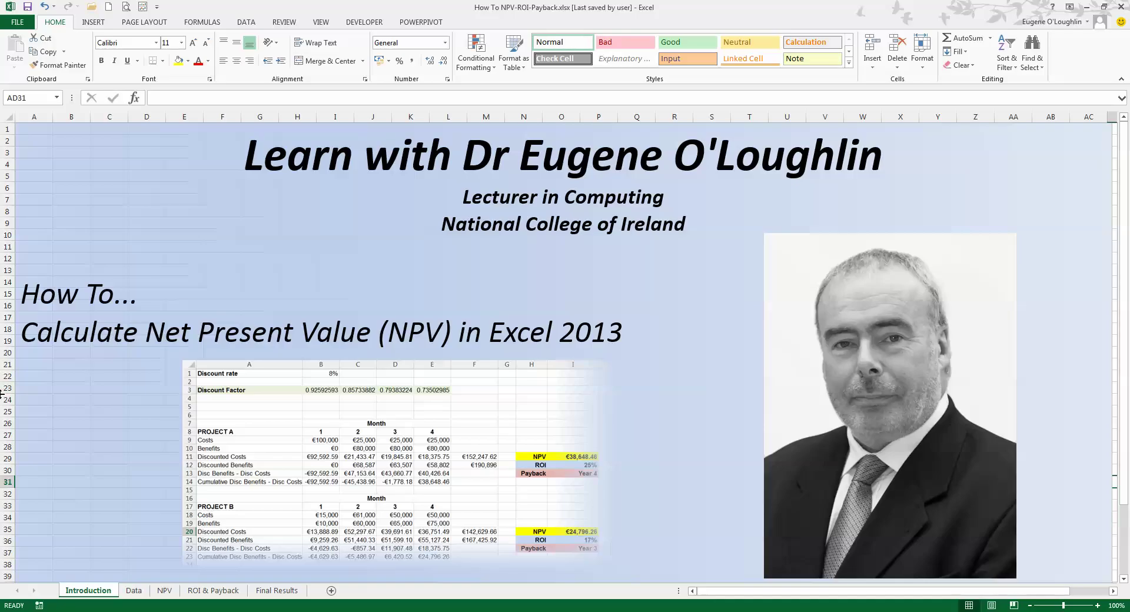
Step: View Project B's costs (€15,000–€50,000) and benefits (€10,000–€75,000) on the Data sheet
click(135, 594)
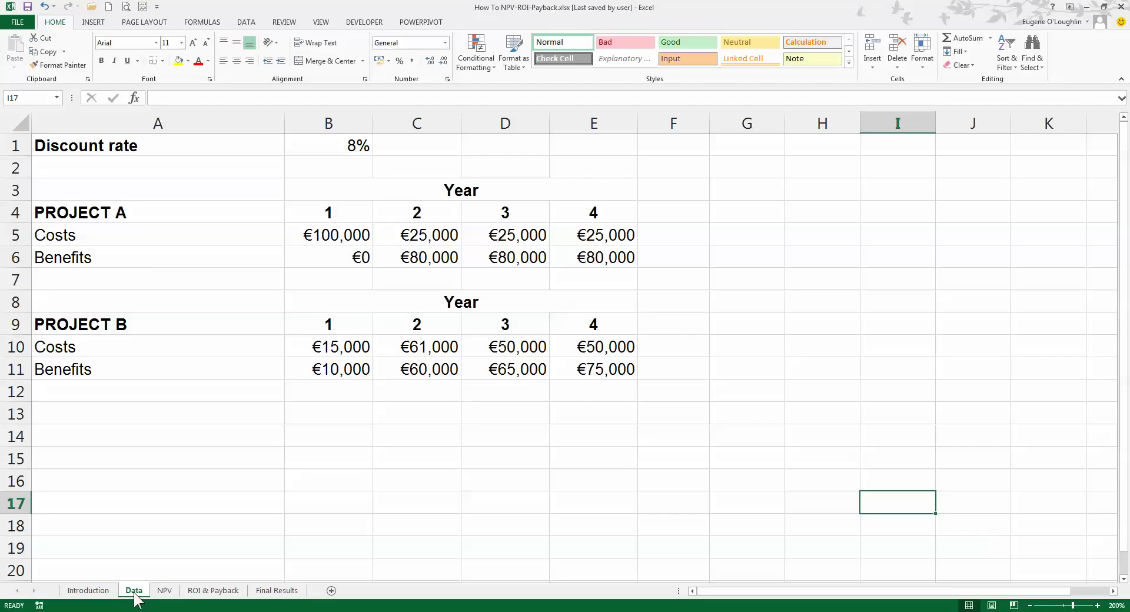
Step: Switch to the NPV sheet and select the 8% discount rate cell B1
click(165, 591)
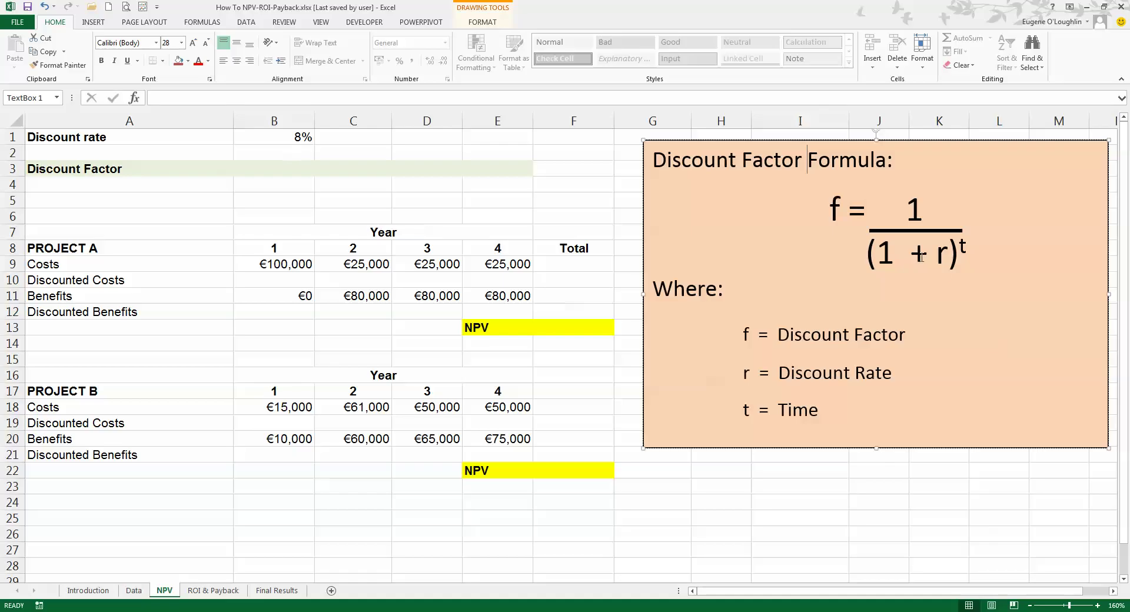
click(295, 137)
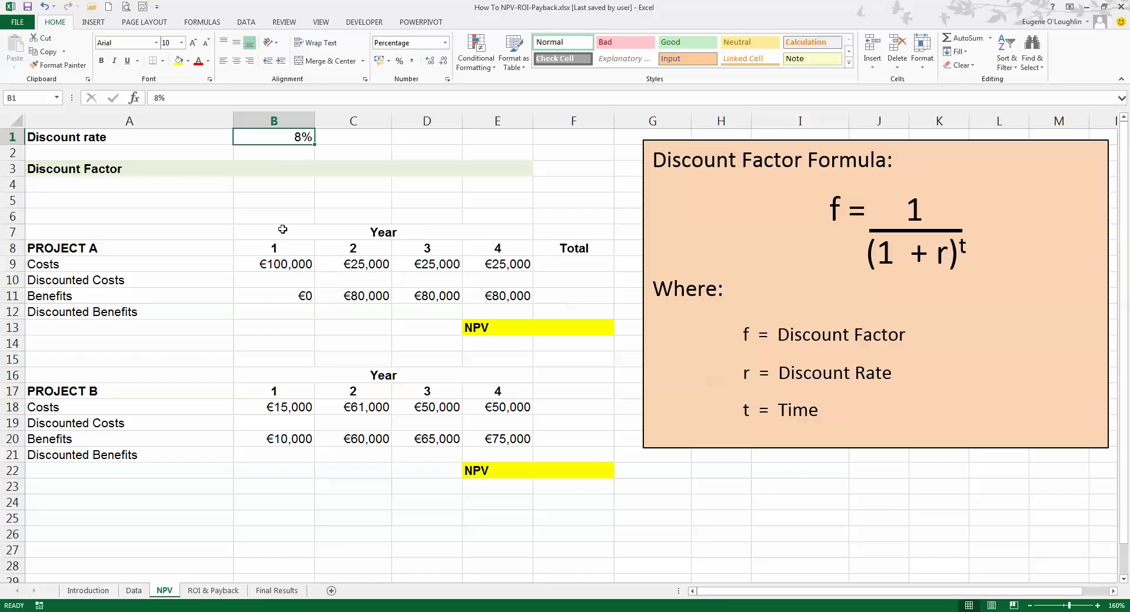
Step: Enter =1/(1+$B$1)^B8 in B3 and fill it to E3, giving 0.93, 0.86, 0.79, 0.74
click(274, 169)
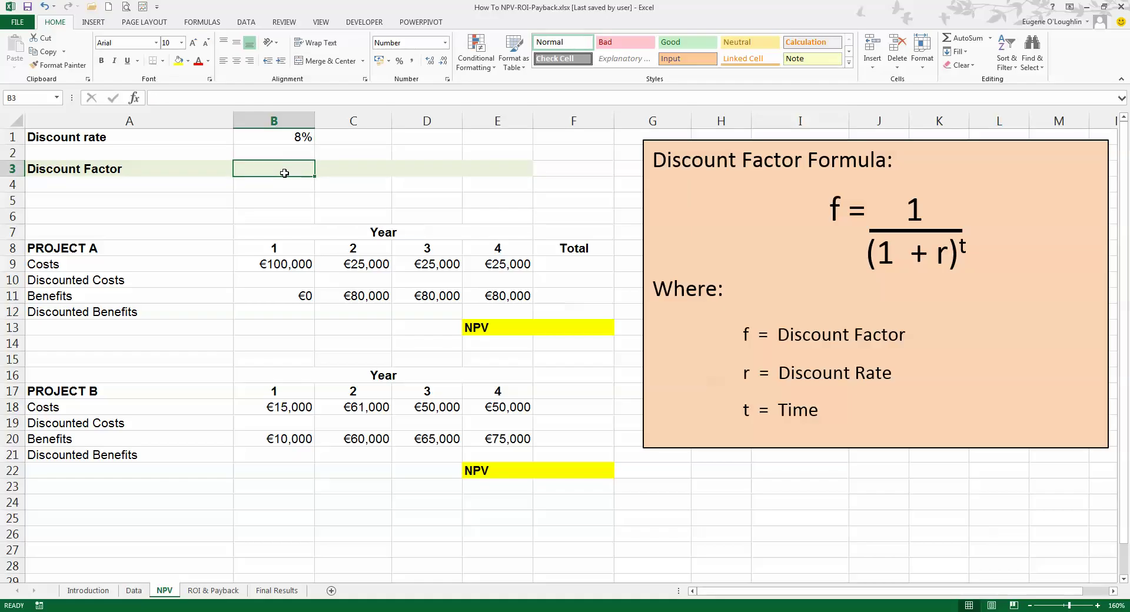
text(=)
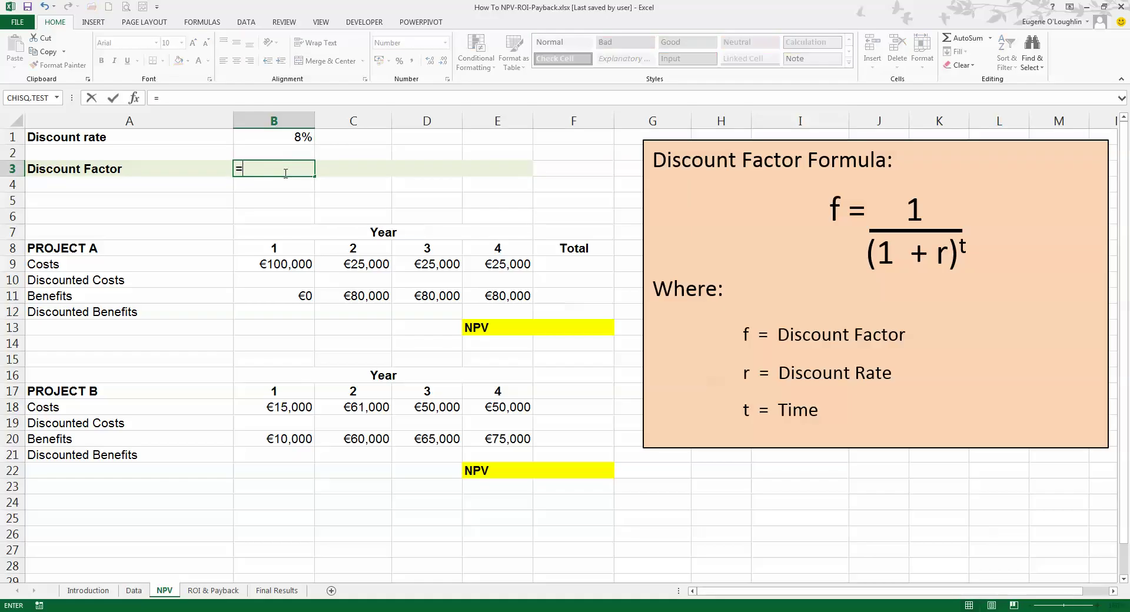
text(1/(1+)
click(295, 140)
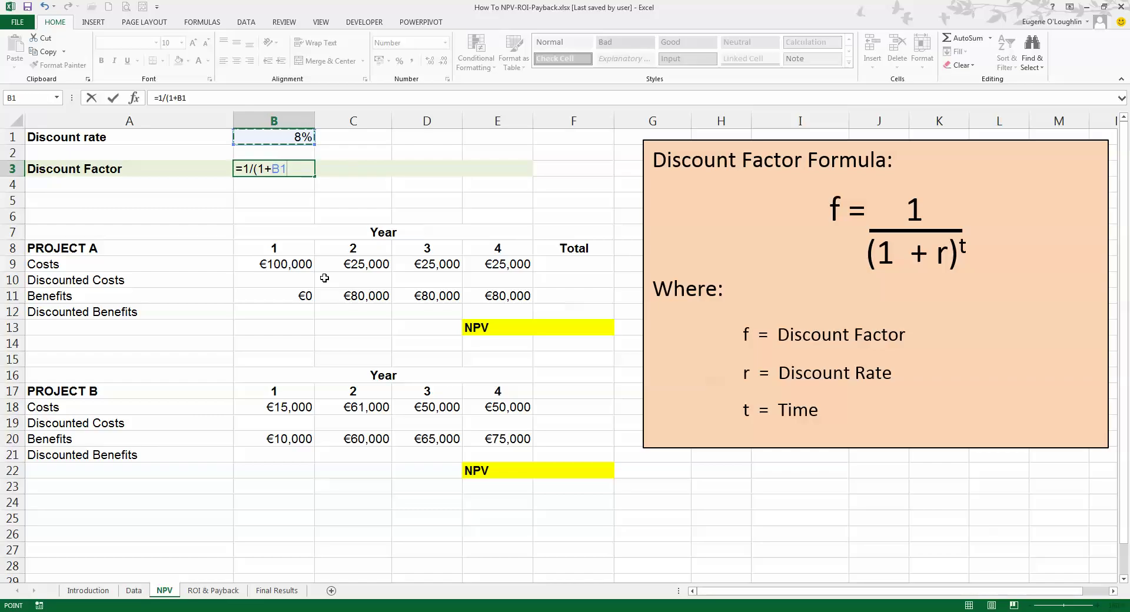
key(F4)
text()^)
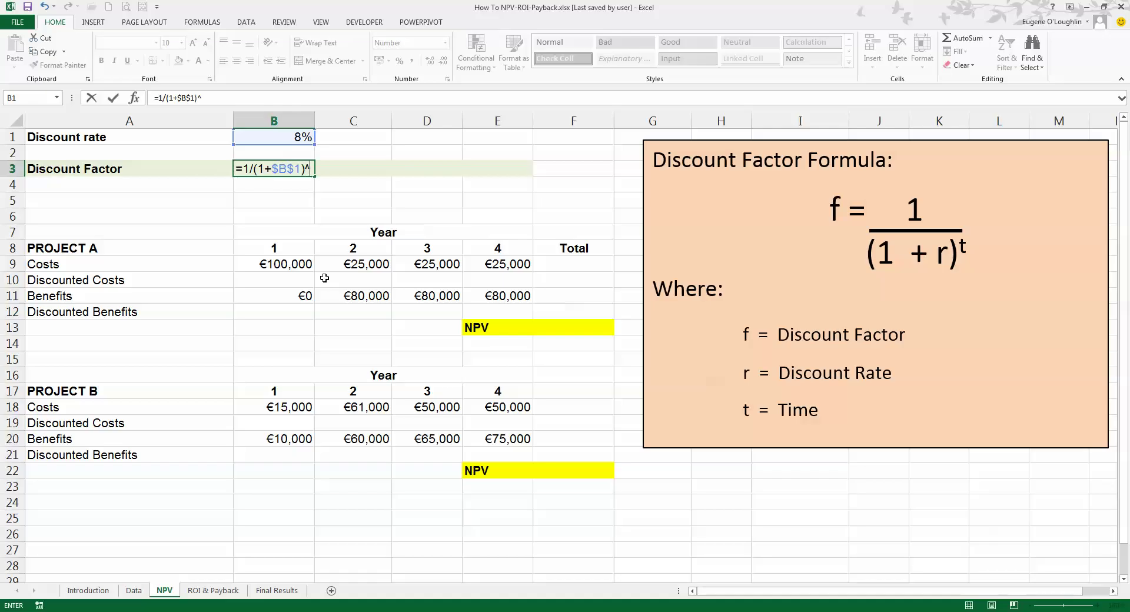
click(288, 248)
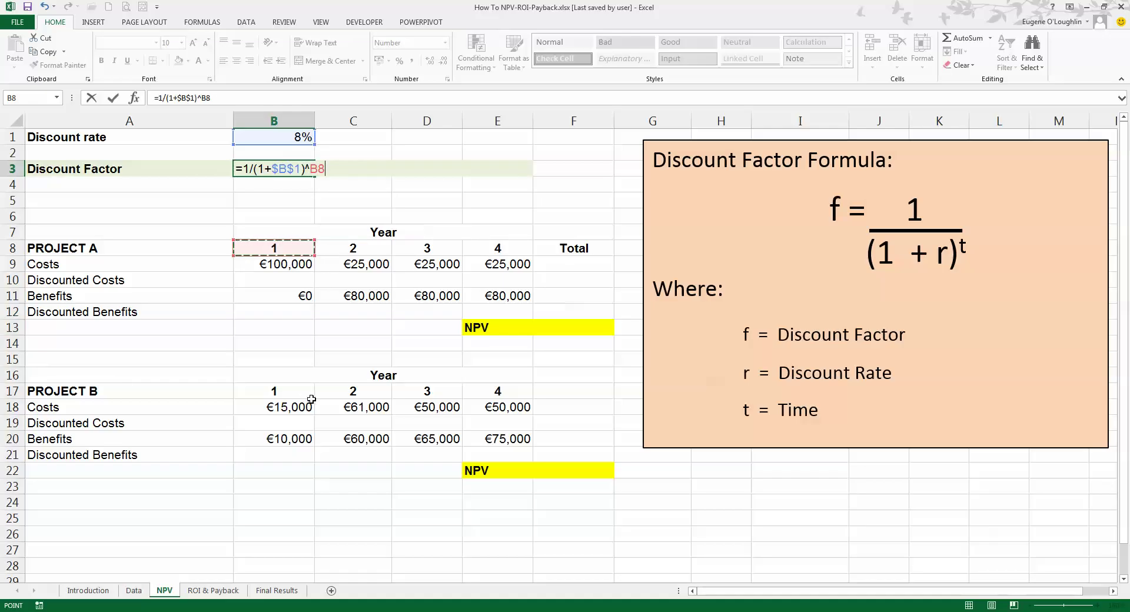
key(Return)
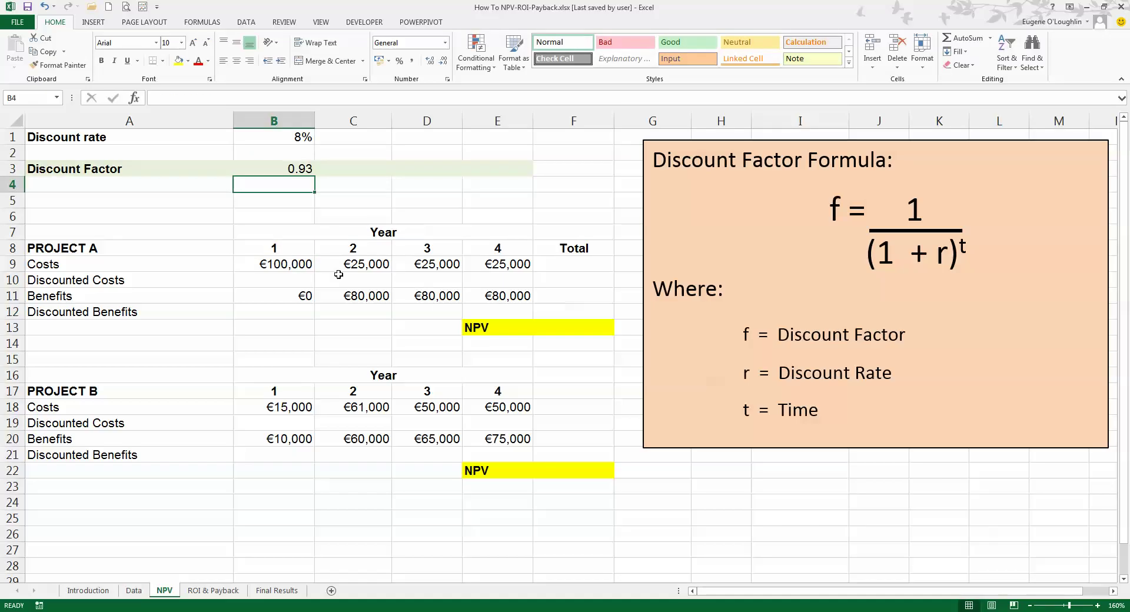
click(289, 171)
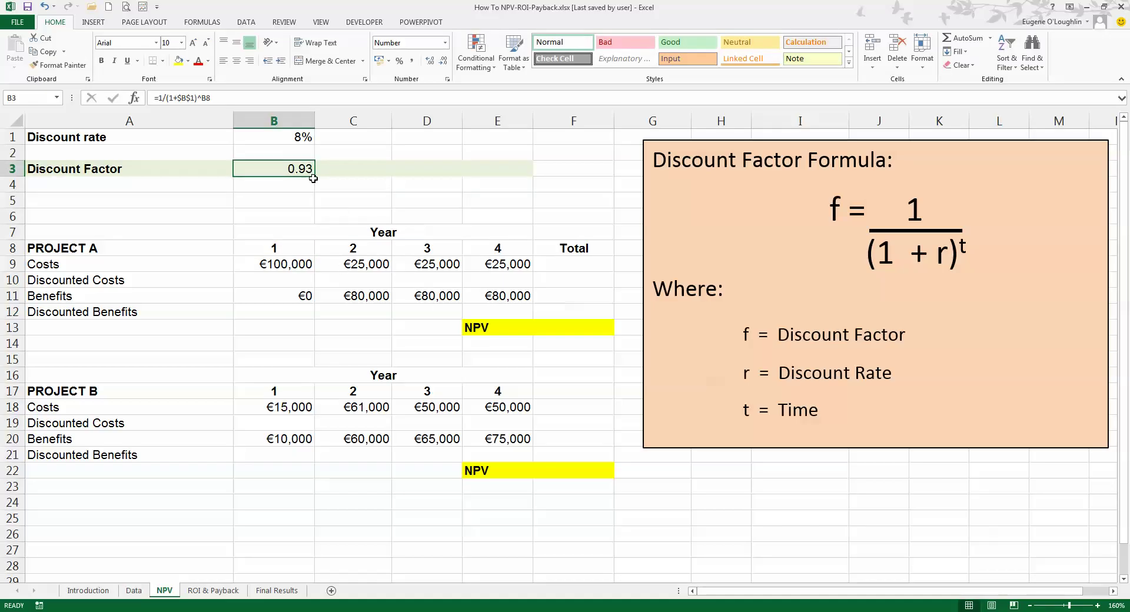
drag(314, 179, 516, 175)
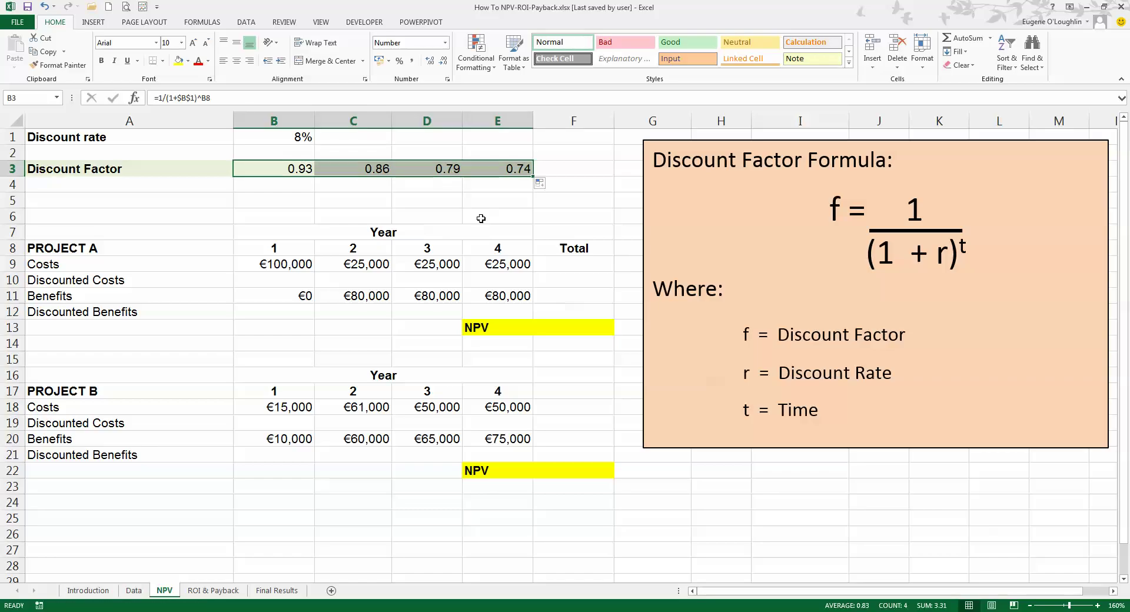
Step: Enter =B9*B3 in B10 for Project A's year 1 discounted cost of €92,592.59
click(516, 198)
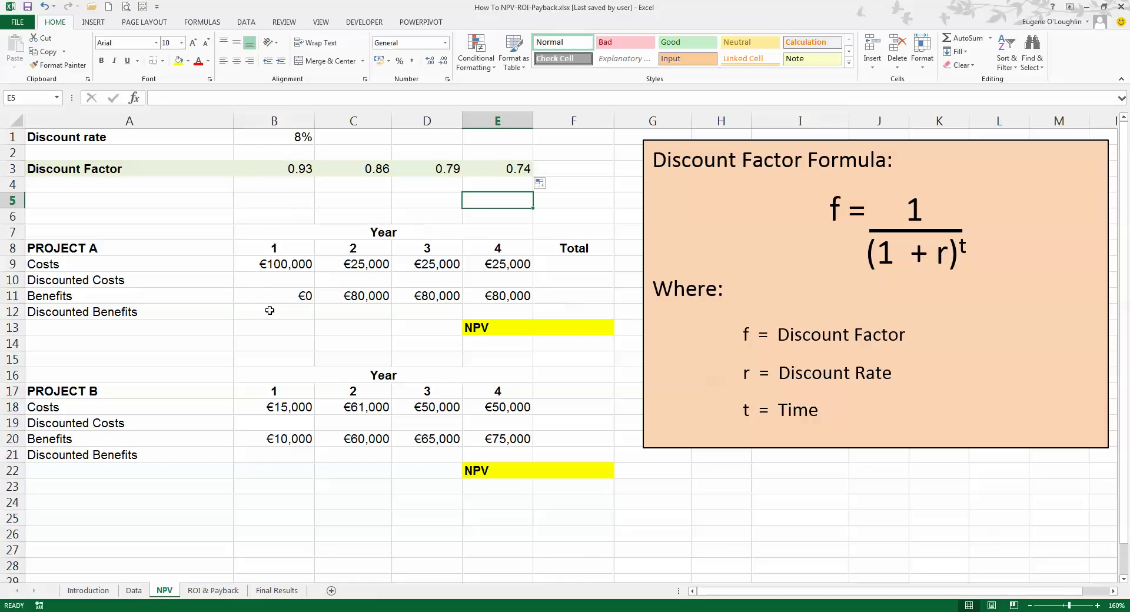
click(292, 281)
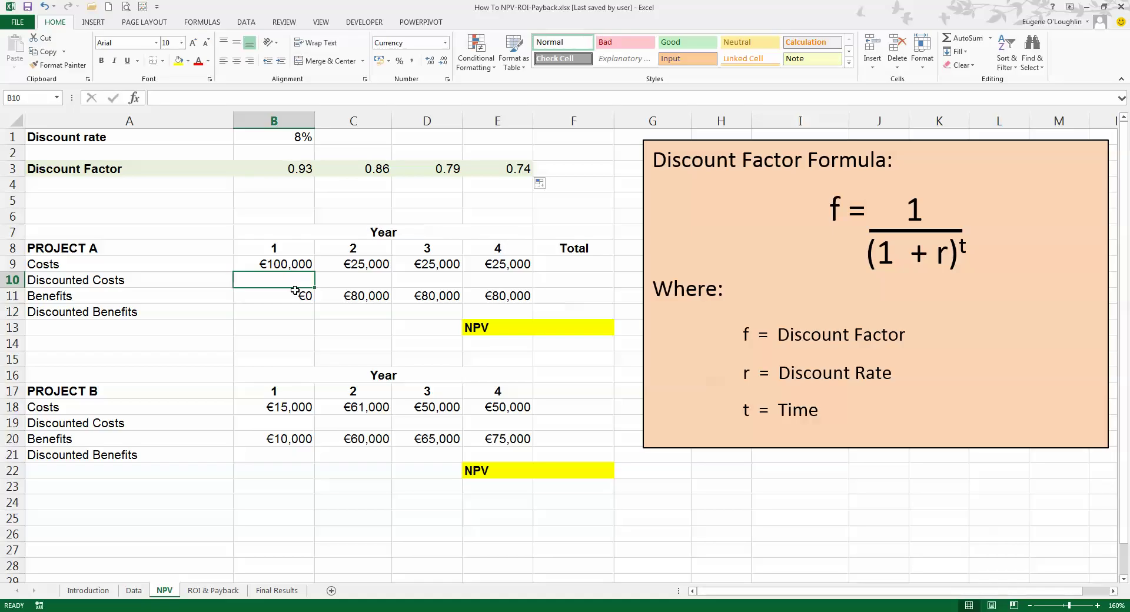
text(=)
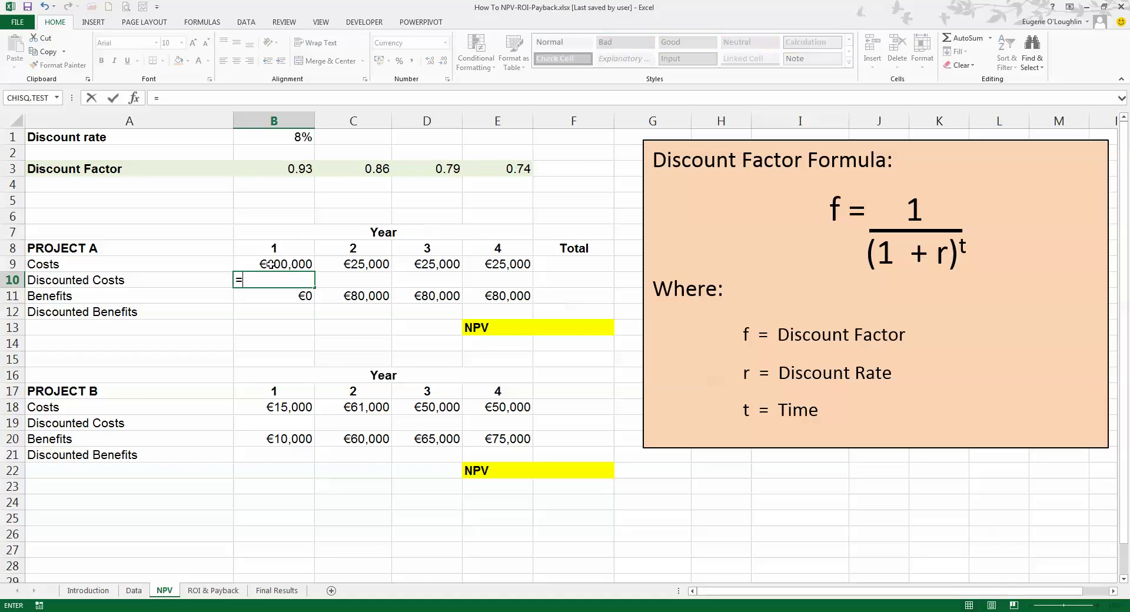
click(288, 263)
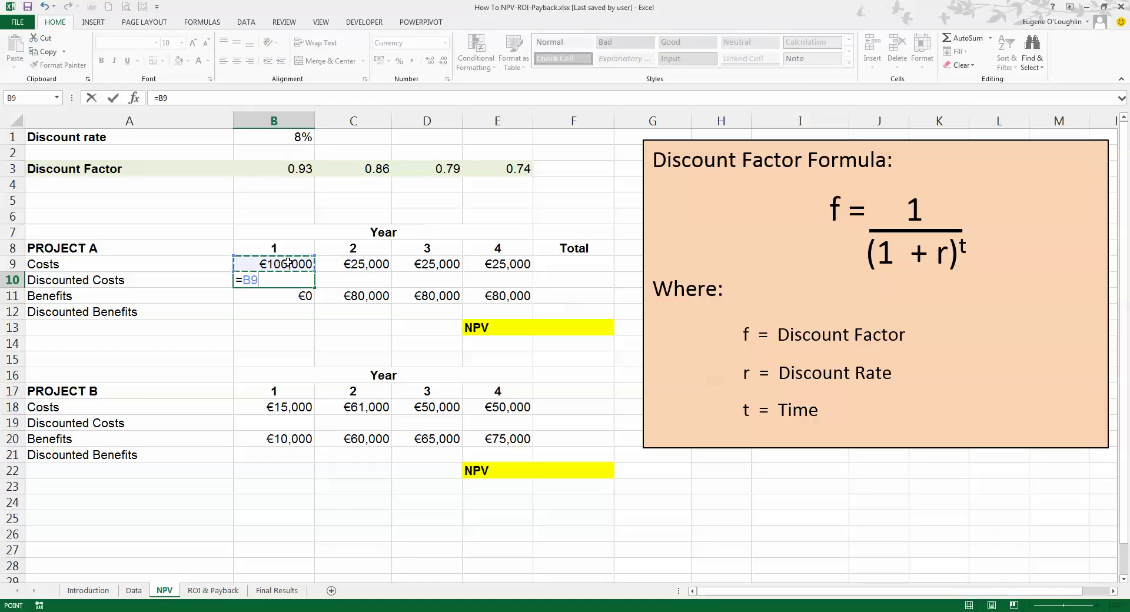
text(*)
click(299, 170)
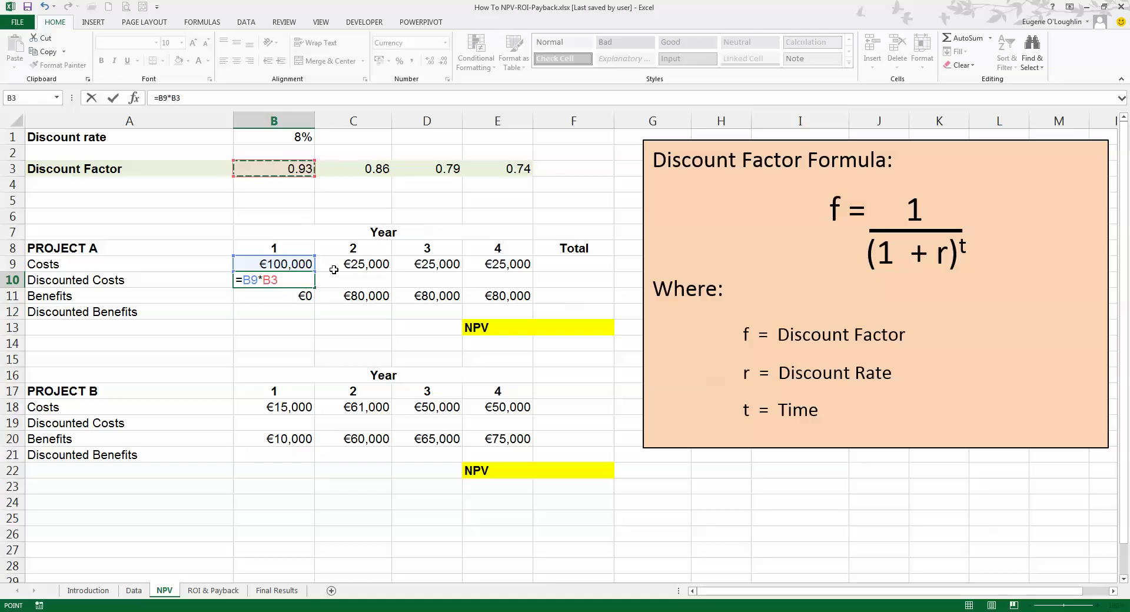
key(Return)
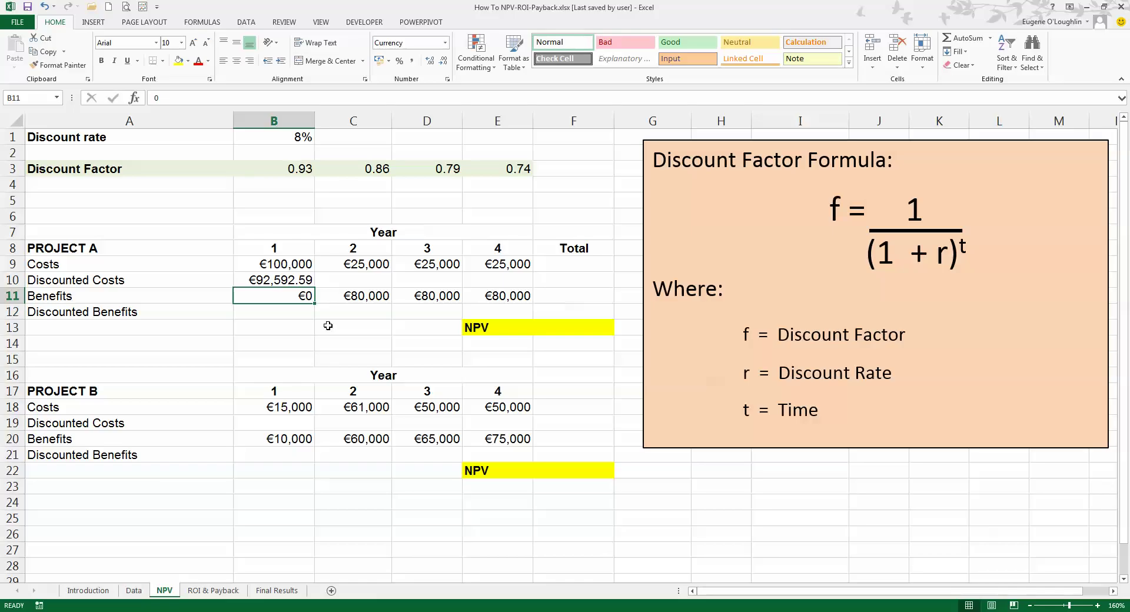
Step: Fill B10's formula to E10 and AutoSum the discounted costs into F10, totalling €152,247.62
click(268, 282)
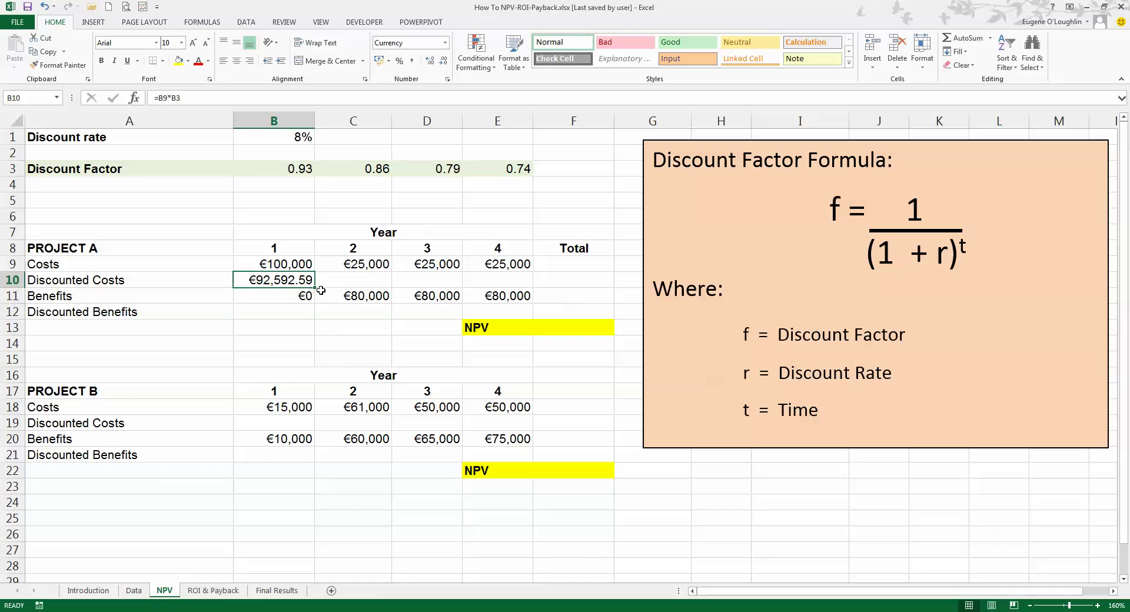
drag(315, 289, 512, 285)
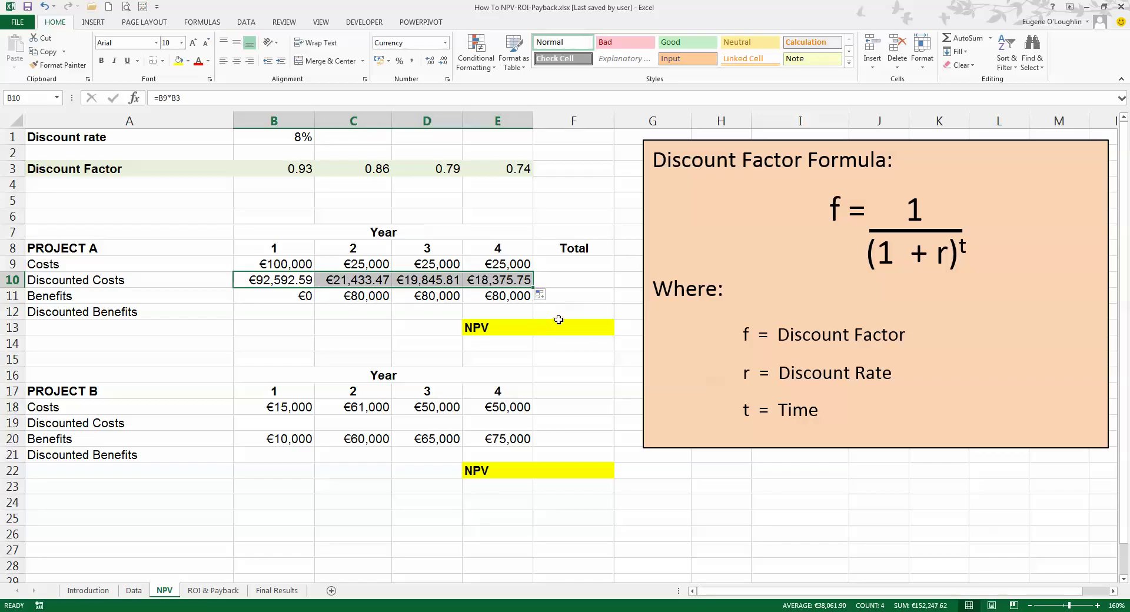
click(967, 37)
click(581, 281)
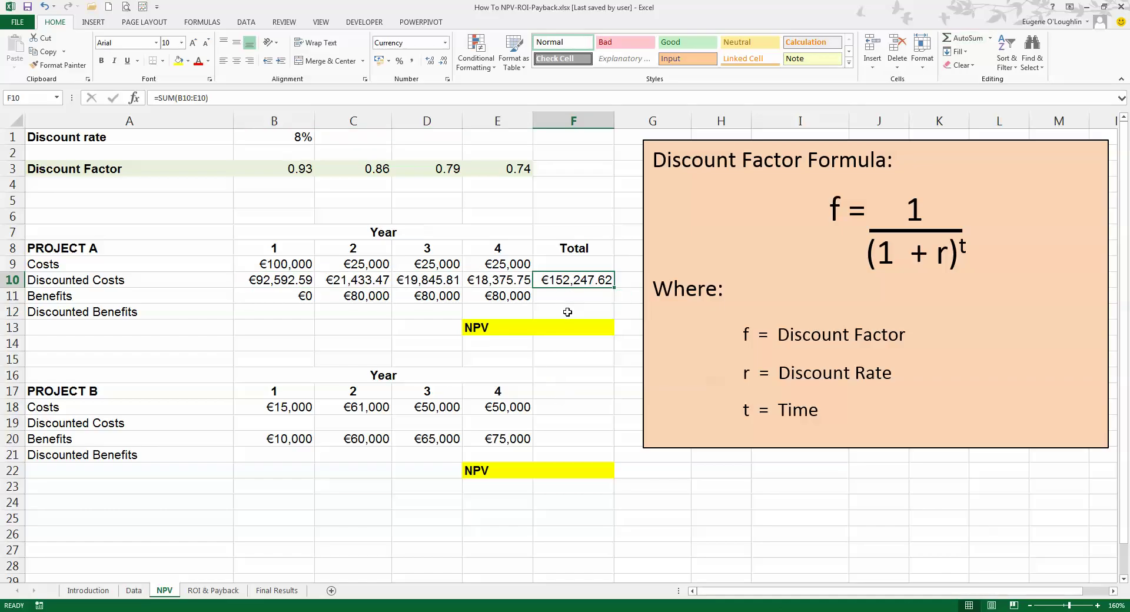
Step: Enter =B11*B3 in B12 for Project A's year 1 discounted benefit
click(274, 310)
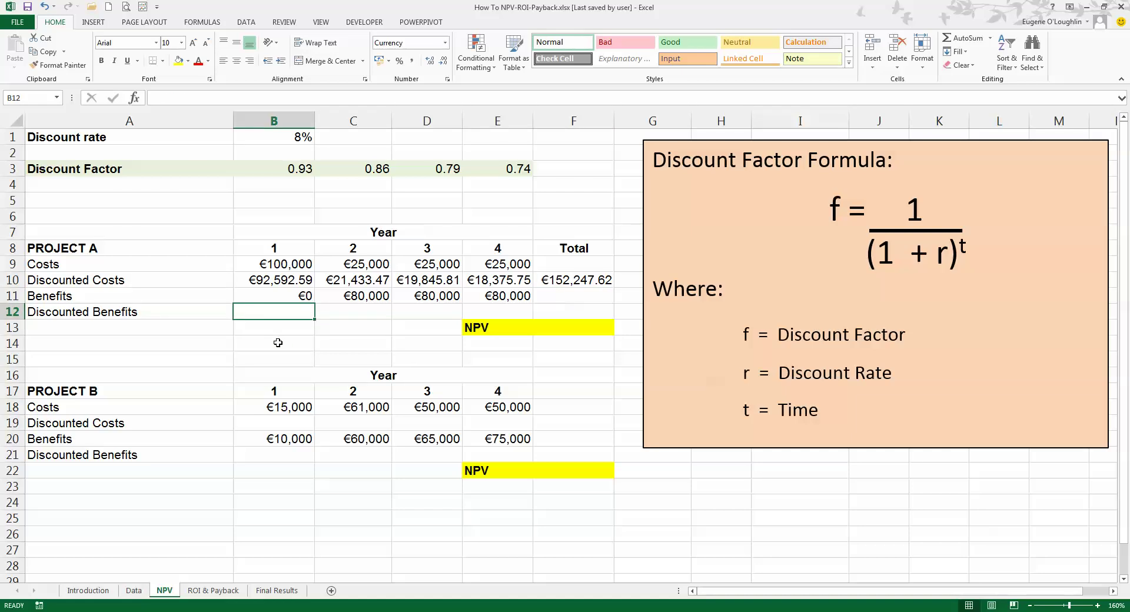
text(=)
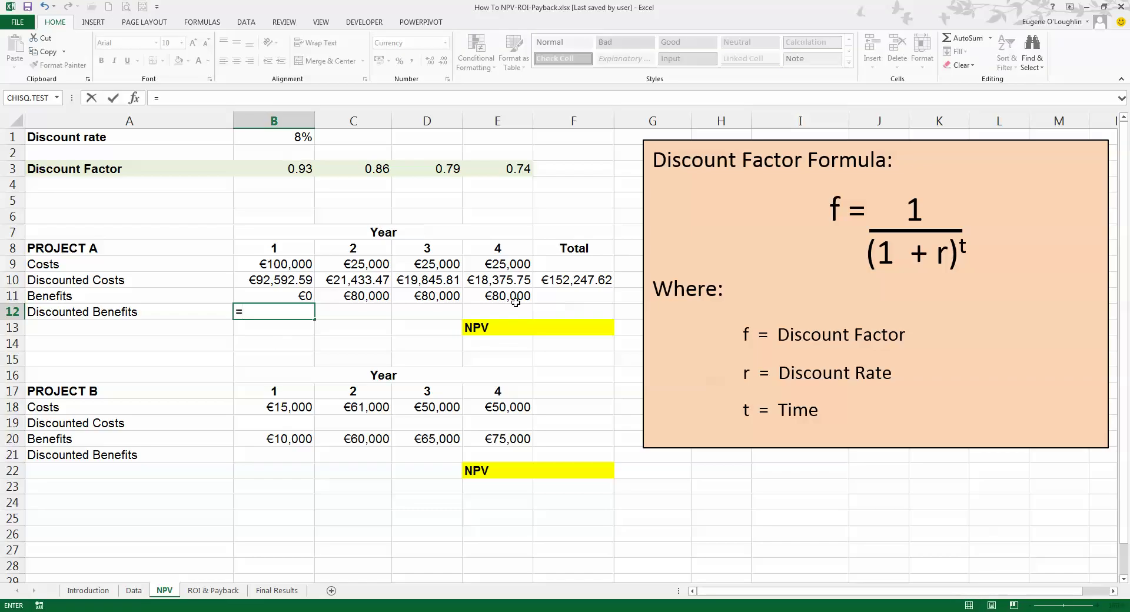
click(298, 294)
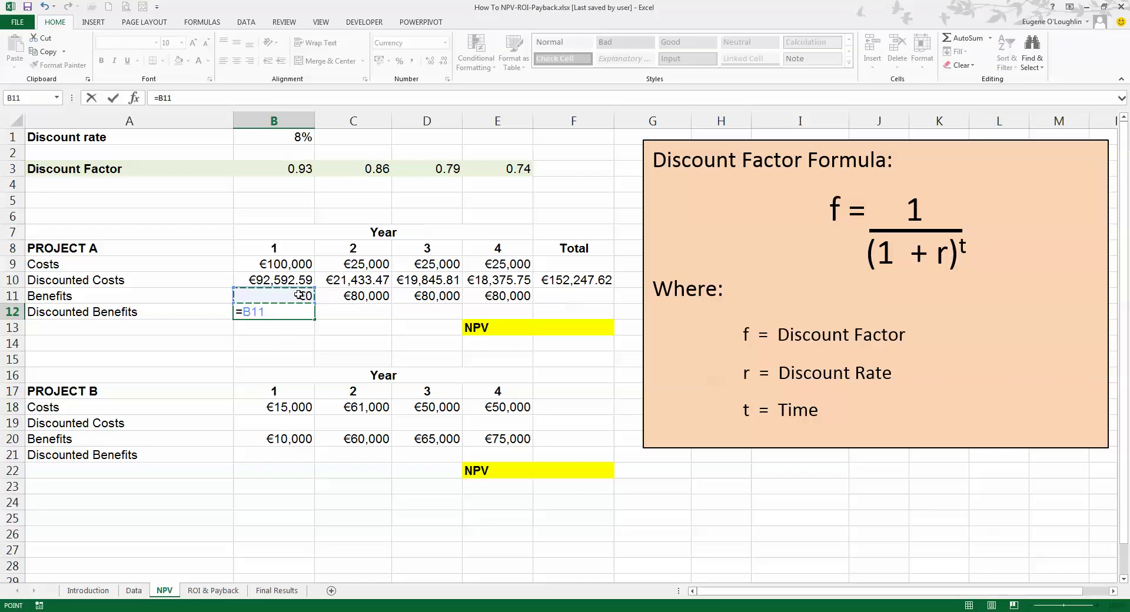
text(*)
click(288, 166)
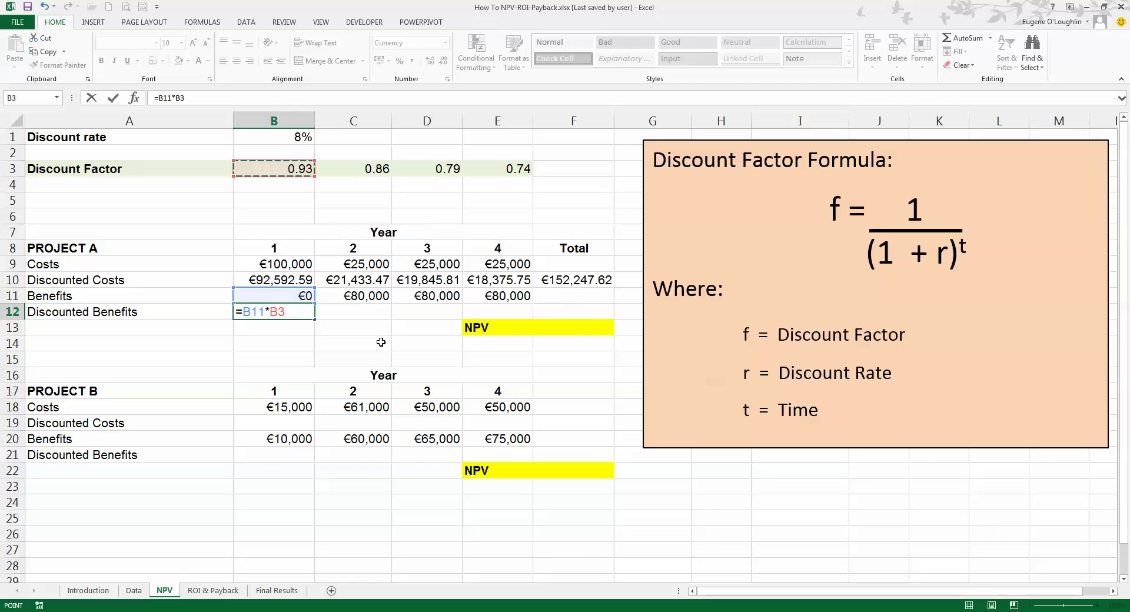
key(Return)
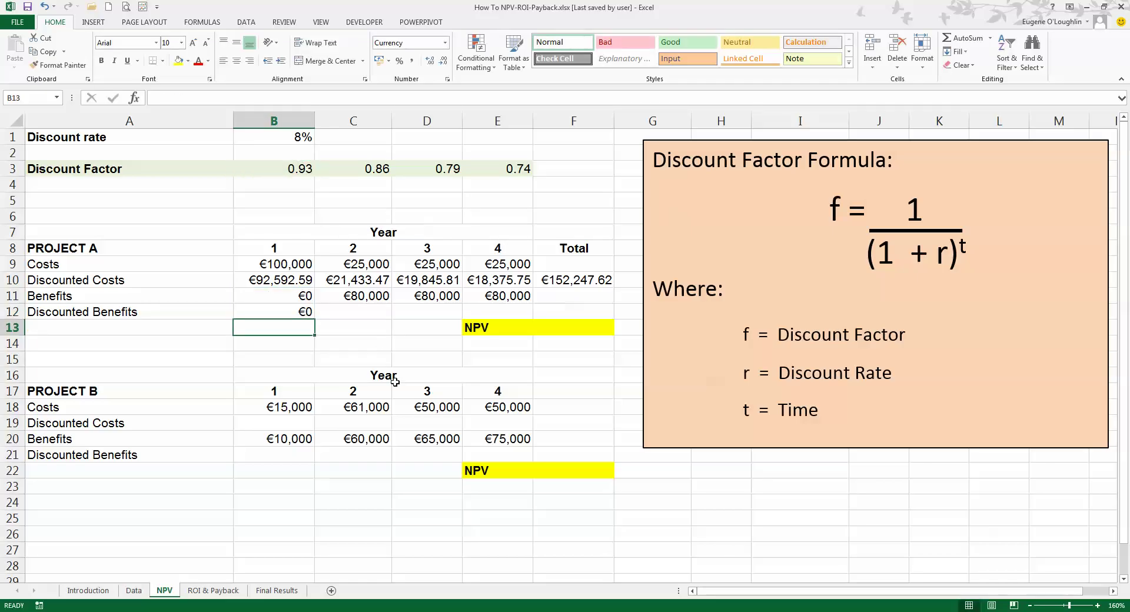
Step: Fill the benefit formula across years 2–4 and AutoSum into F12, giving €190,896
click(299, 313)
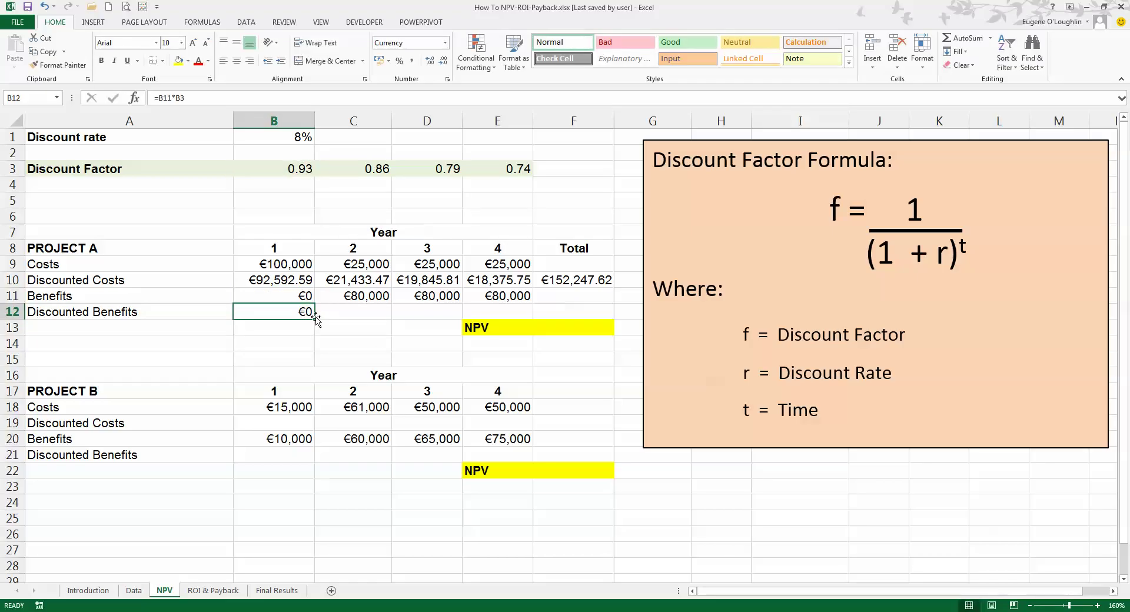
drag(315, 320, 520, 321)
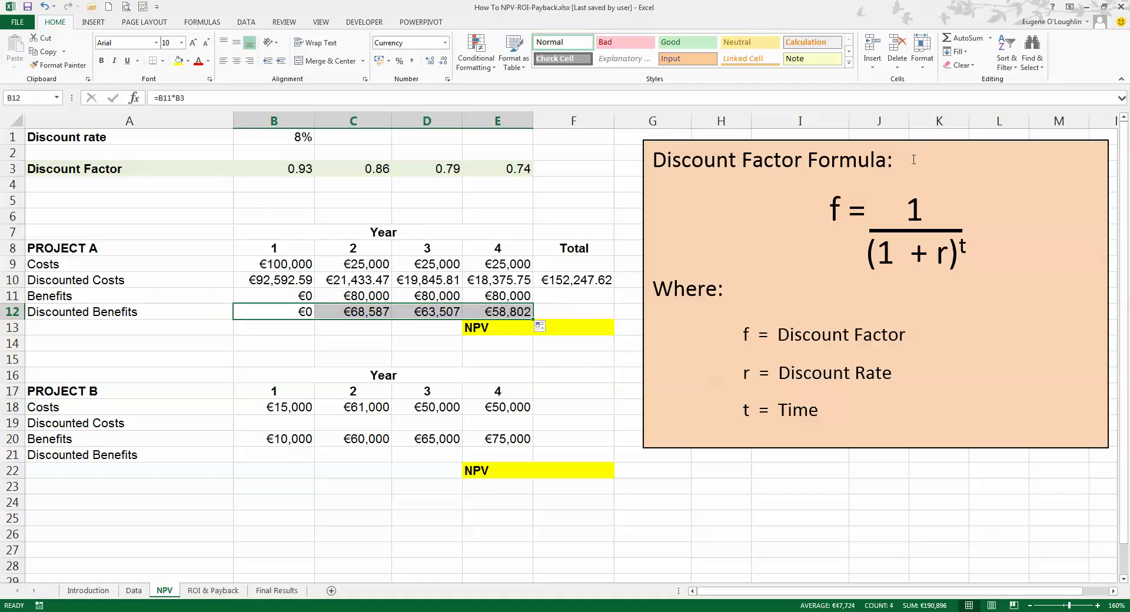
click(969, 37)
click(596, 312)
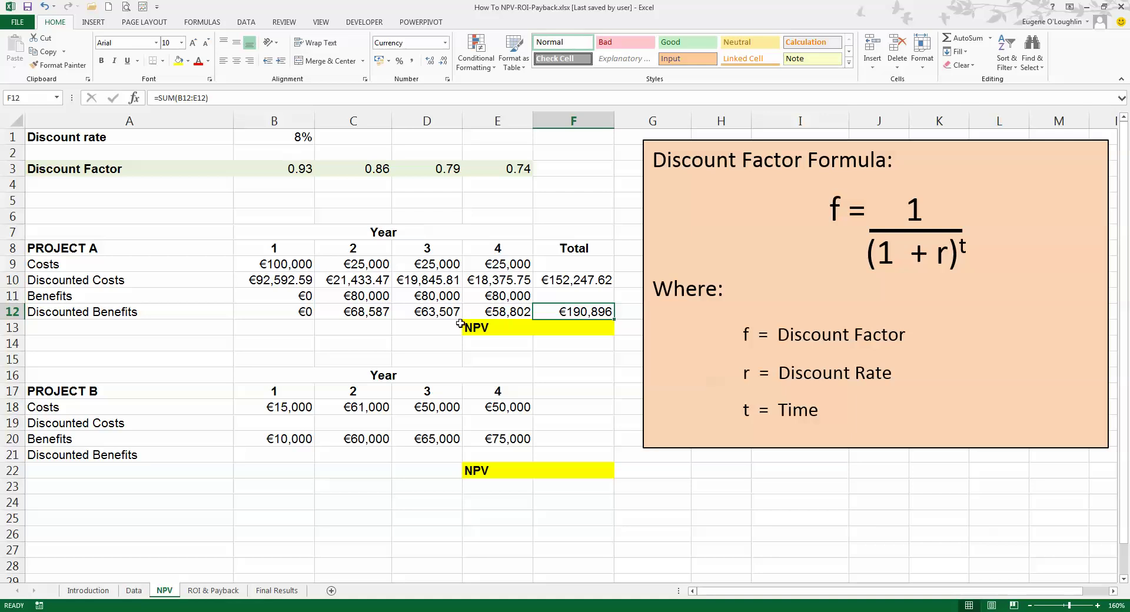
Step: Enter =F12-F10 in F13, giving Project A an NPV of €38,648.46
click(575, 327)
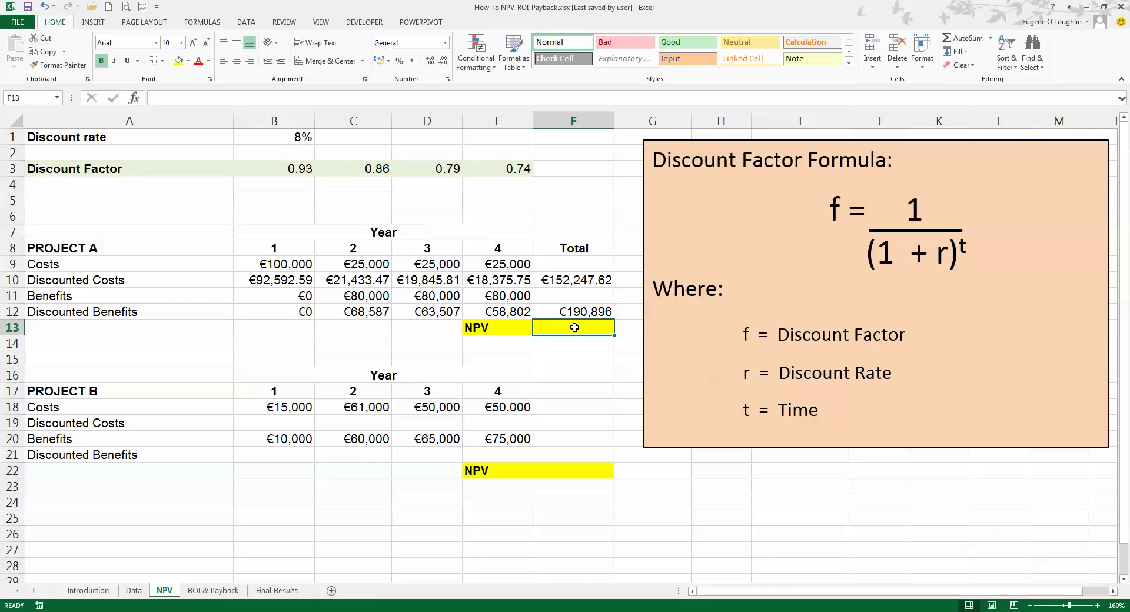
text(=)
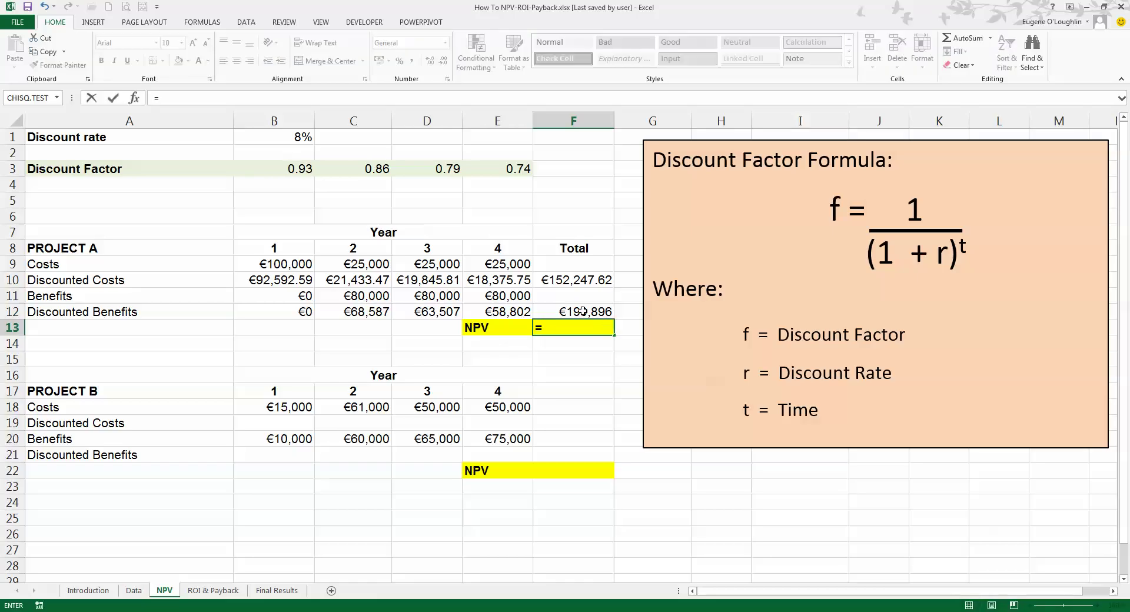
click(581, 311)
text(-)
click(586, 281)
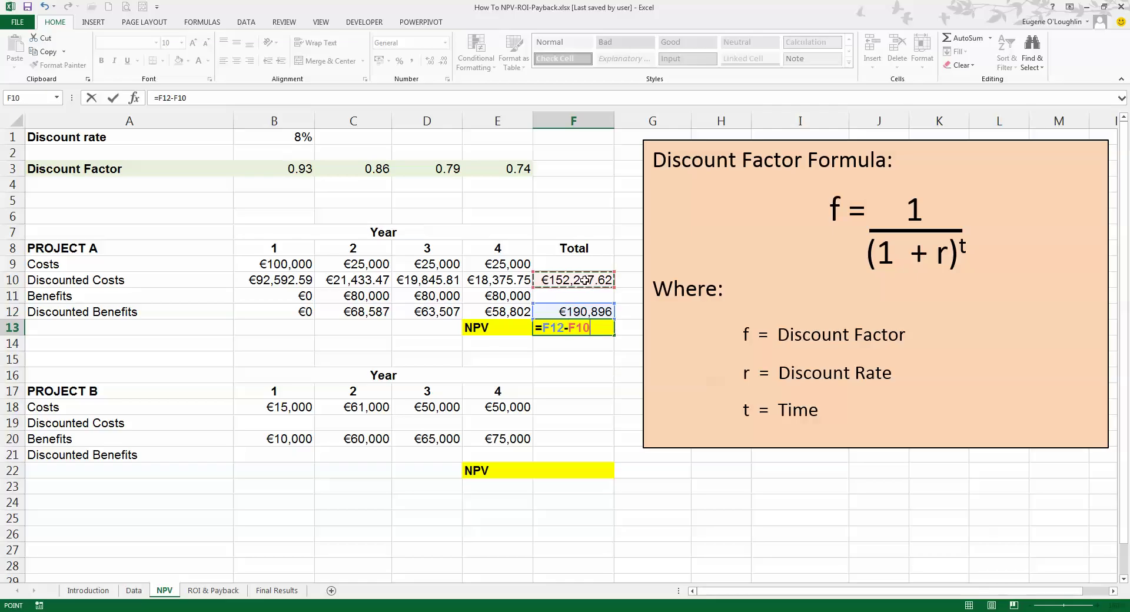
key(Return)
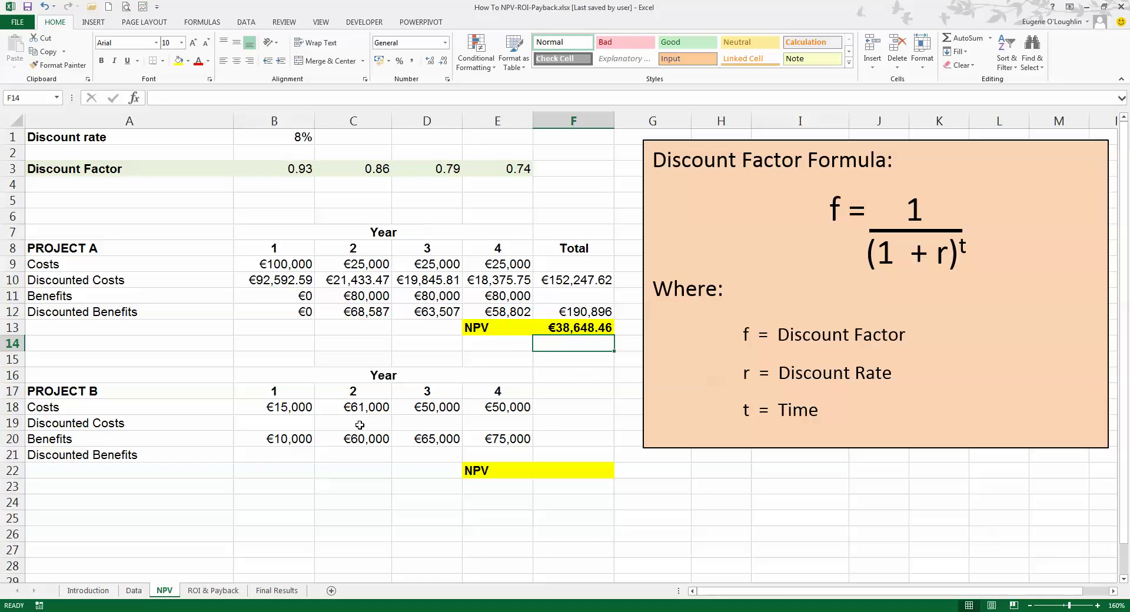
Step: Enter =B18*B3 in B19 for Project B's year 1 discounted cost of €13,888.89
click(281, 425)
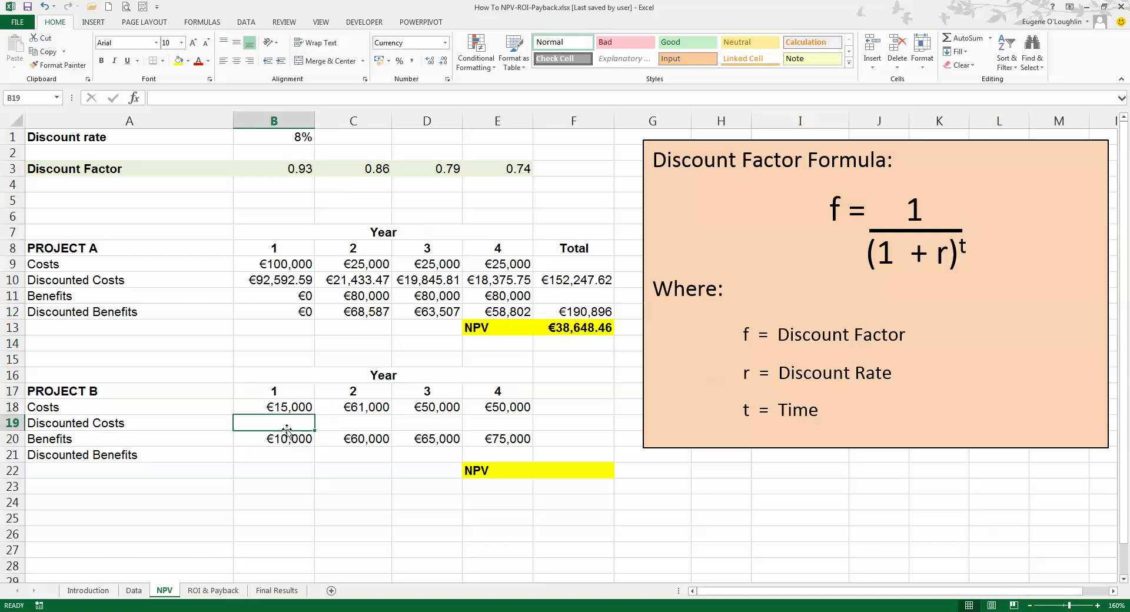
text(=)
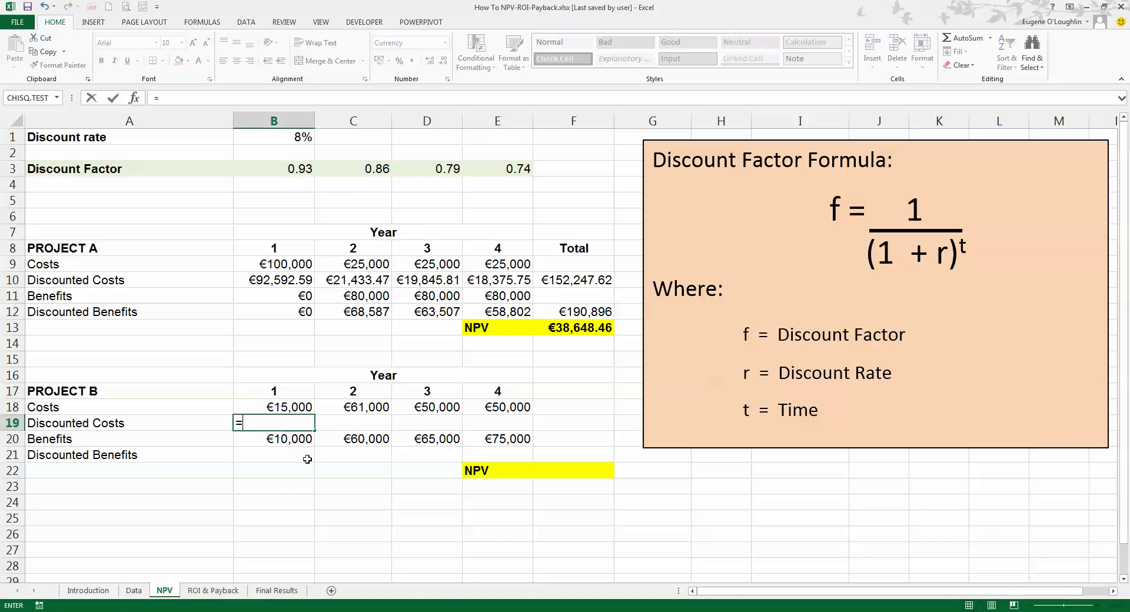
click(302, 406)
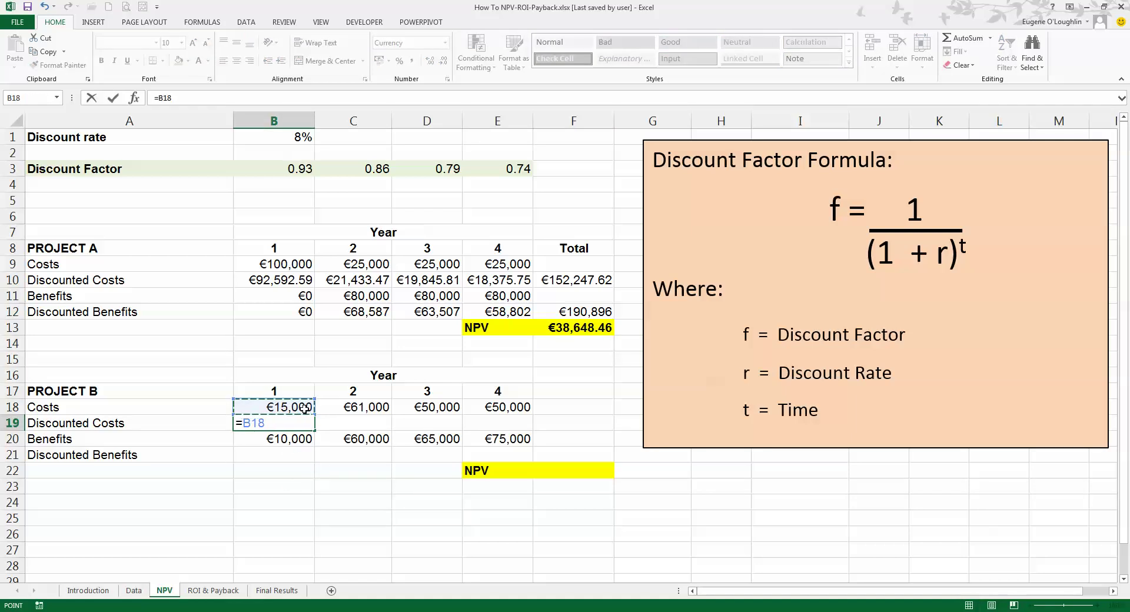
text(*)
click(301, 168)
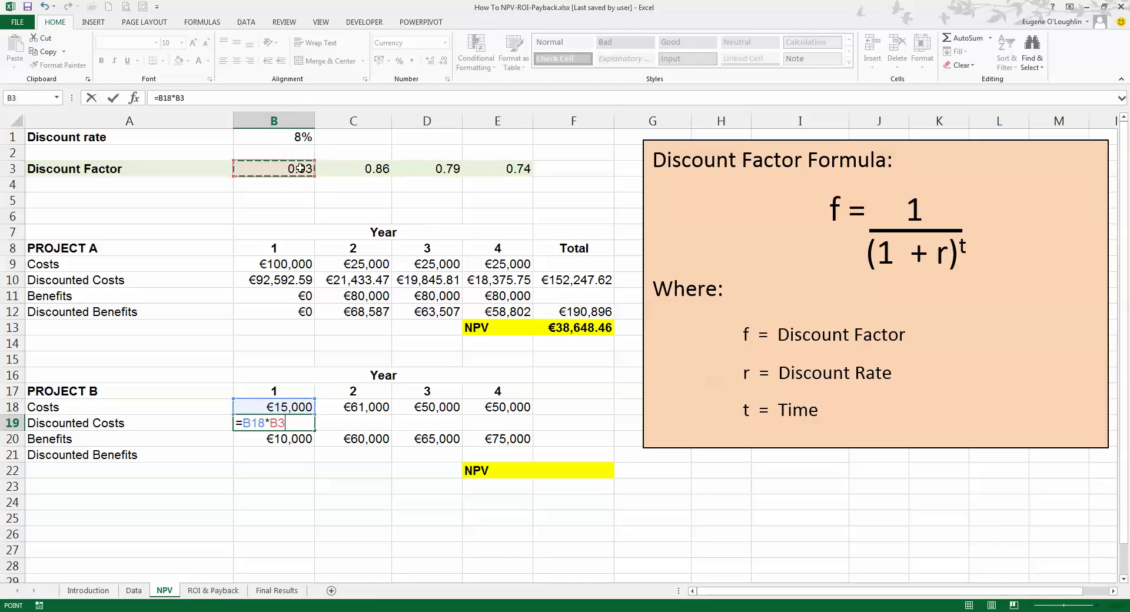
key(Return)
Step: Fill the cost formula to E19 and AutoSum into F19, totalling €142,629.66
click(294, 422)
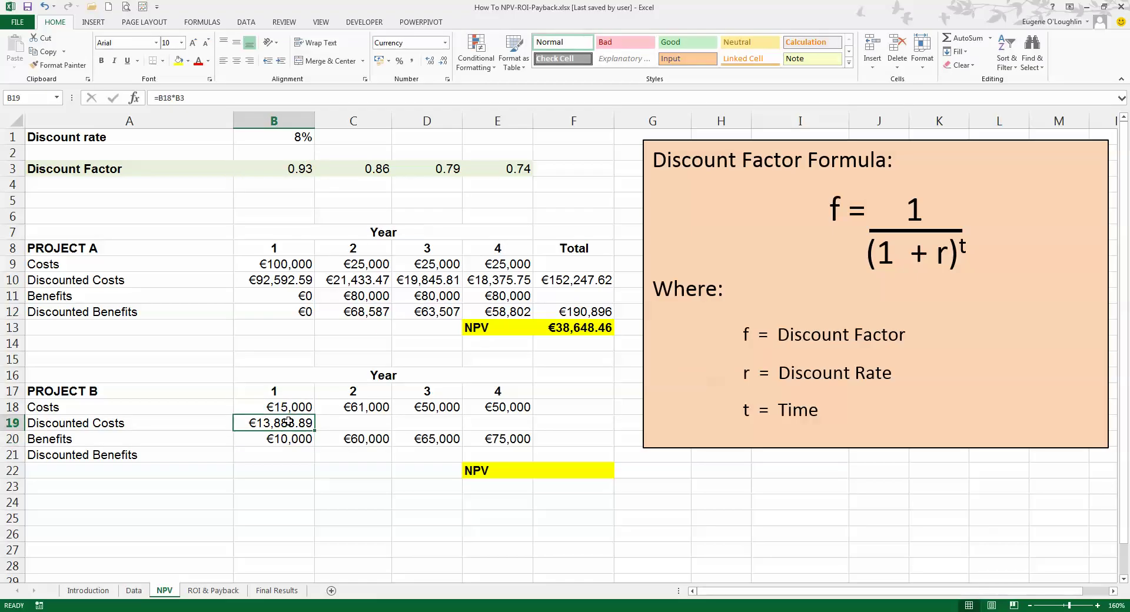
drag(314, 431, 509, 428)
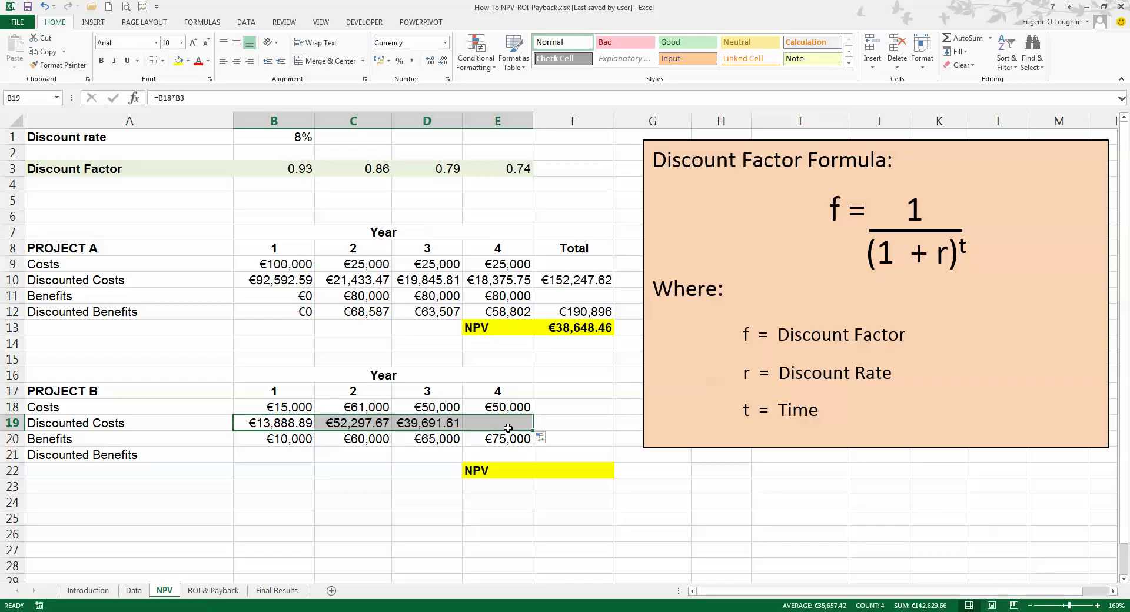
click(975, 40)
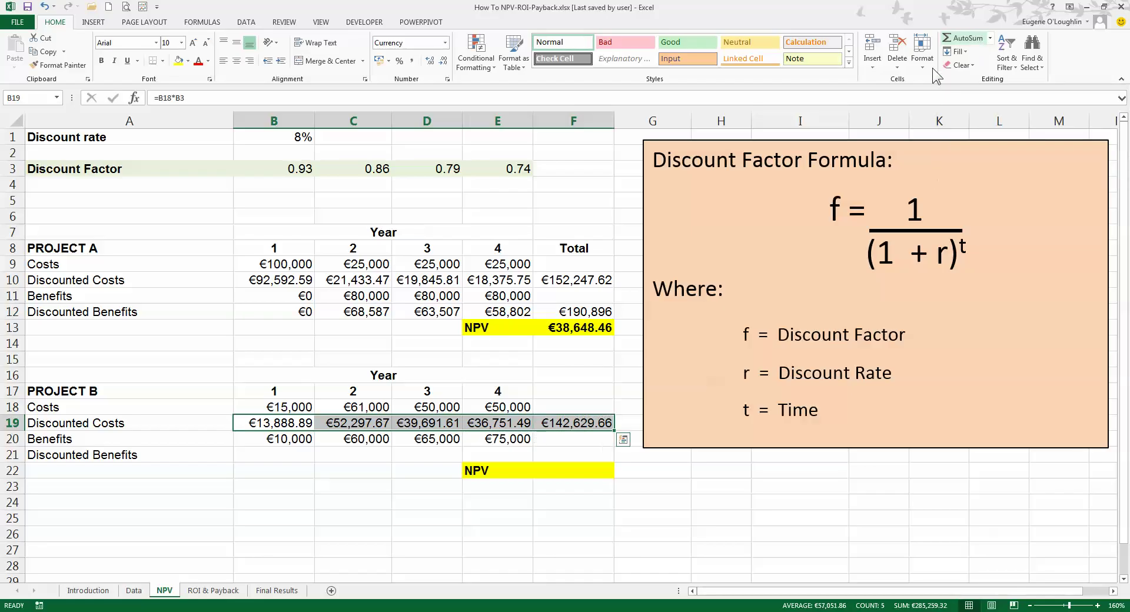
click(580, 422)
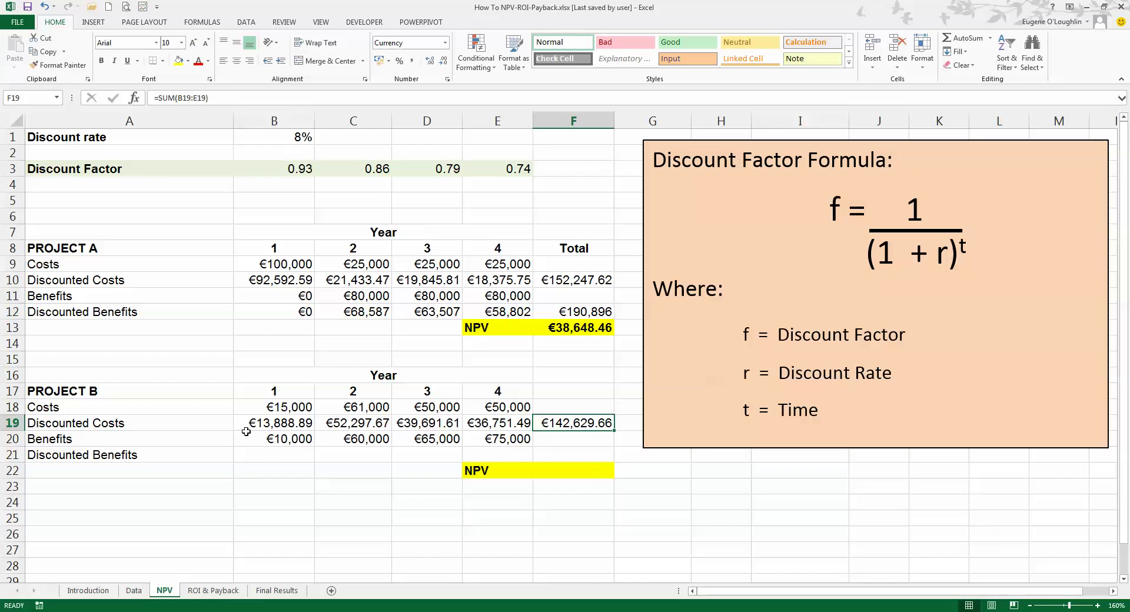
Step: Enter =B20*B3 in B21 for Project B's year 1 discounted benefit of €9,259.26
click(293, 455)
text(=)
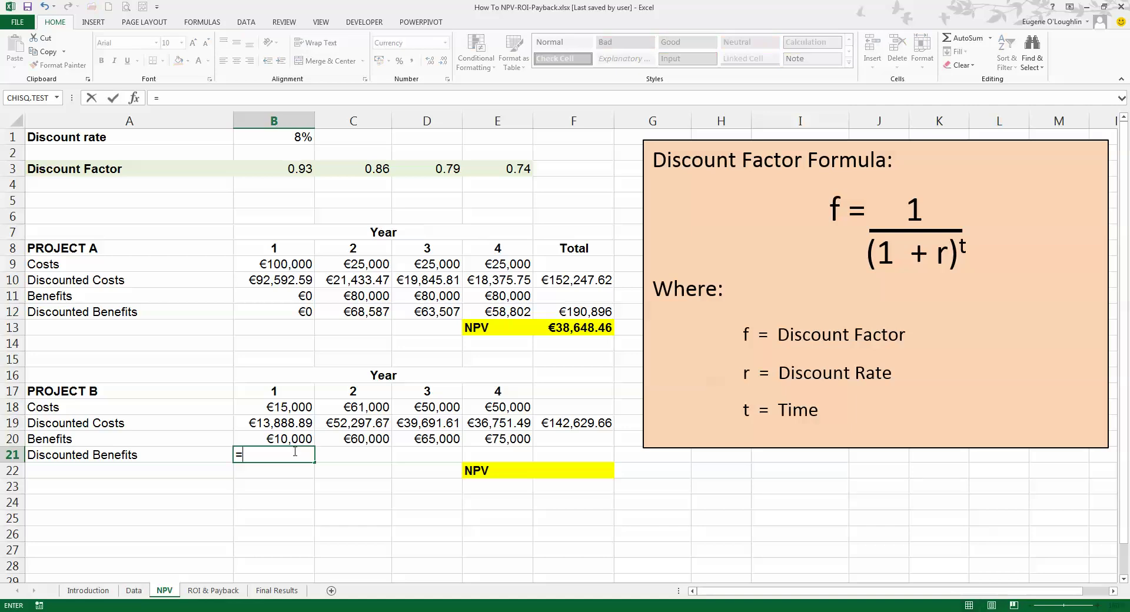
click(293, 439)
text(*)
click(298, 168)
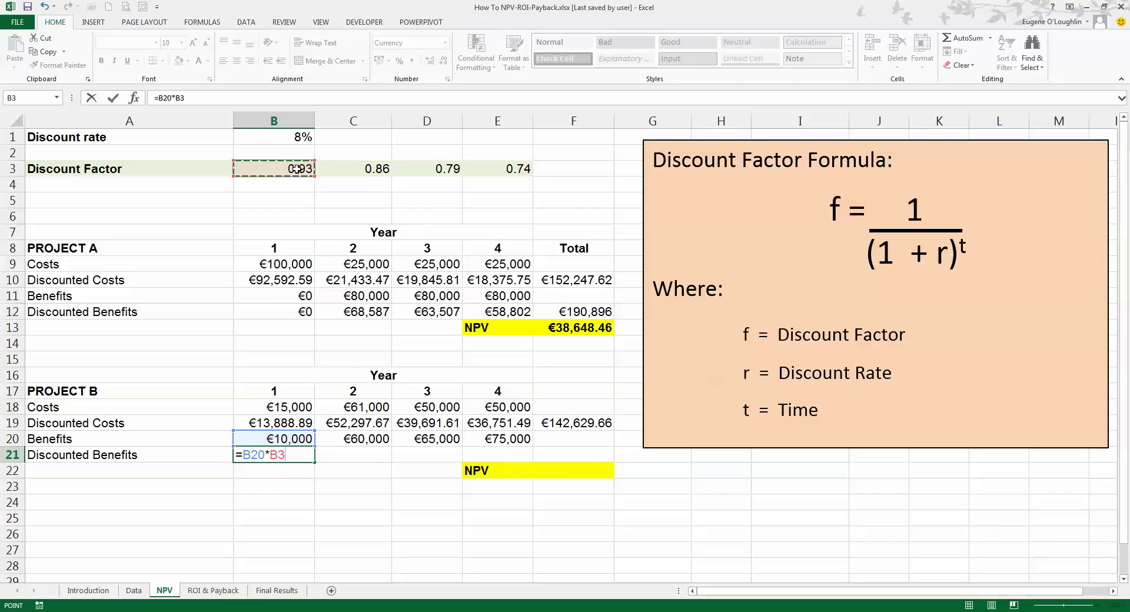
key(Return)
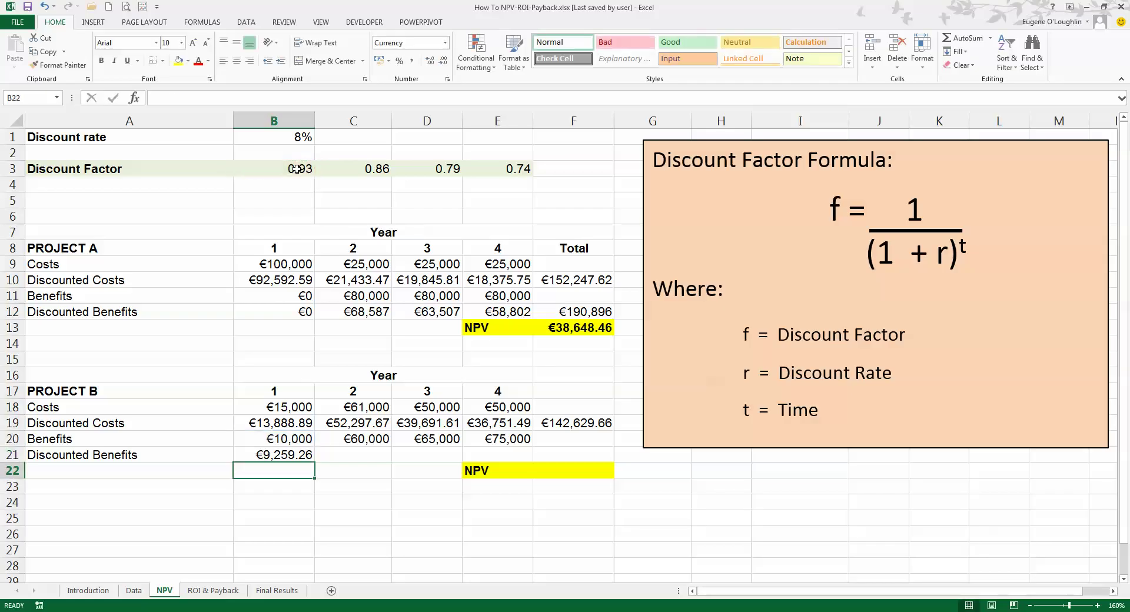
Step: Fill the benefit formula to E21 and AutoSum into F21, totalling €167,425.92
click(293, 452)
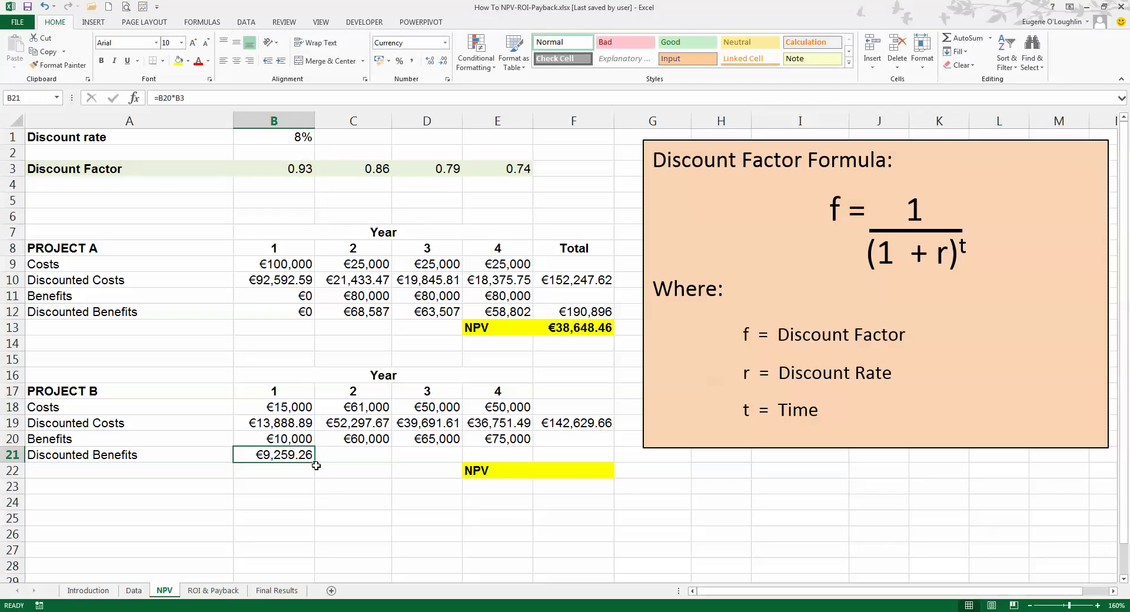
drag(314, 463, 507, 462)
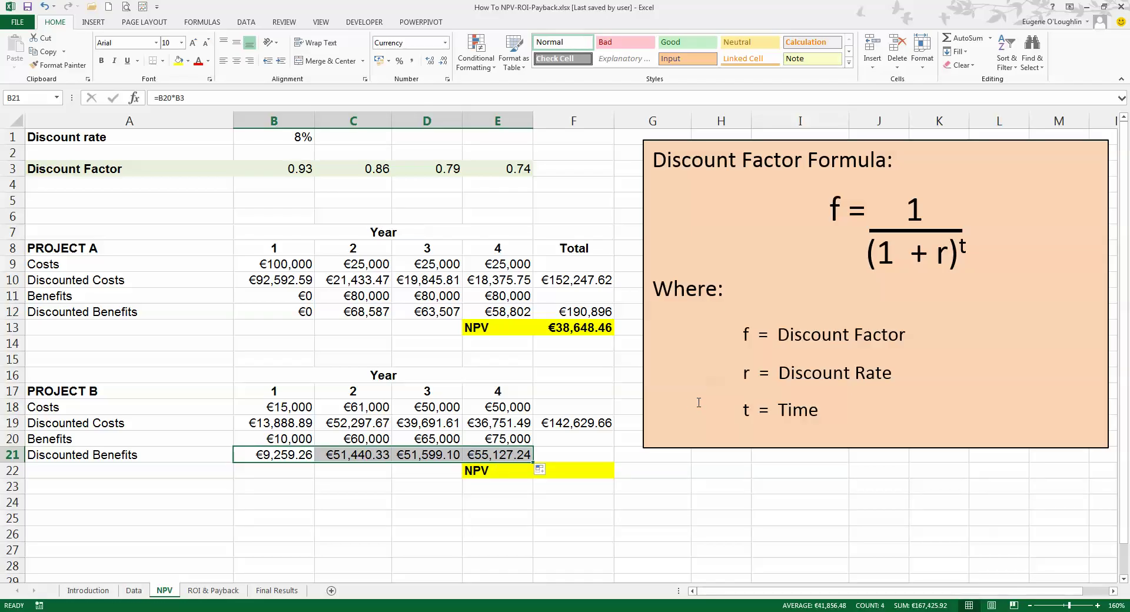
click(968, 42)
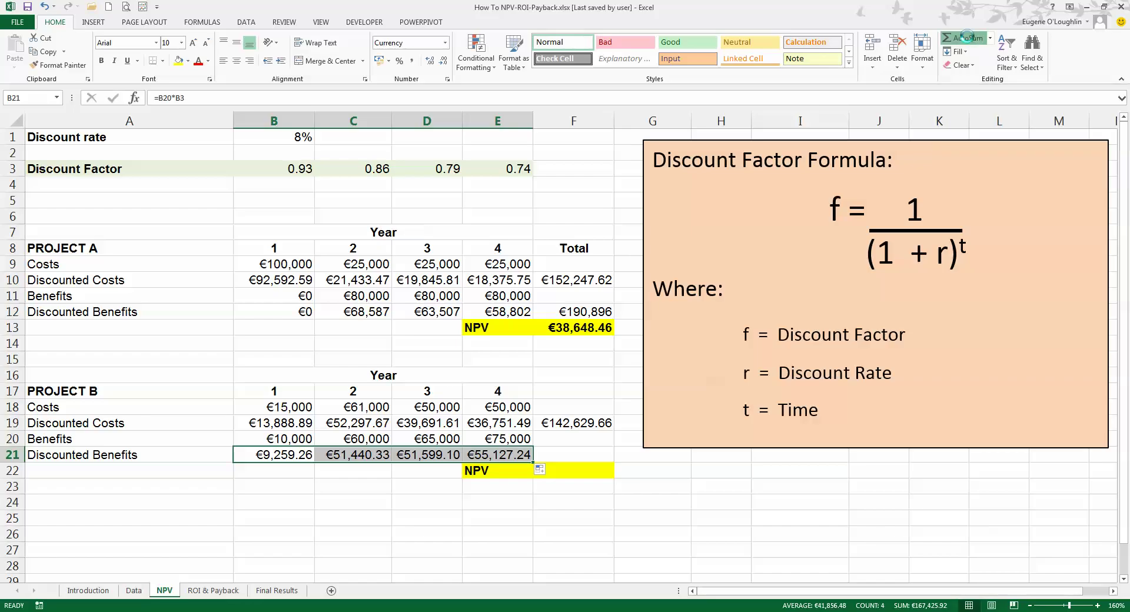
click(589, 454)
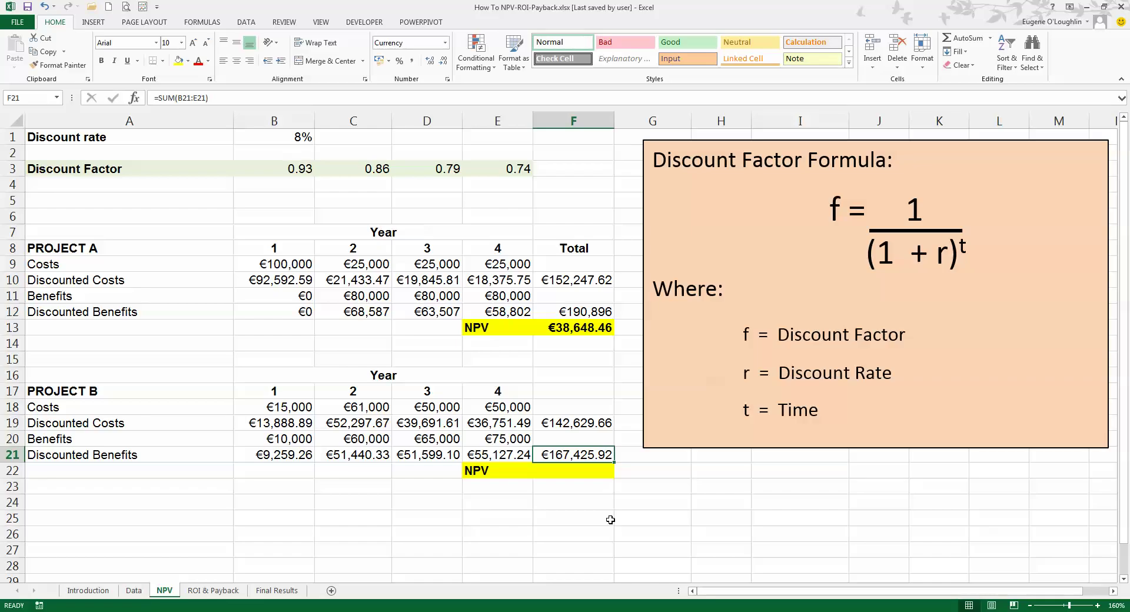
Step: Enter =F21-F19 in F22, giving Project B an NPV of €24,796.26
click(584, 472)
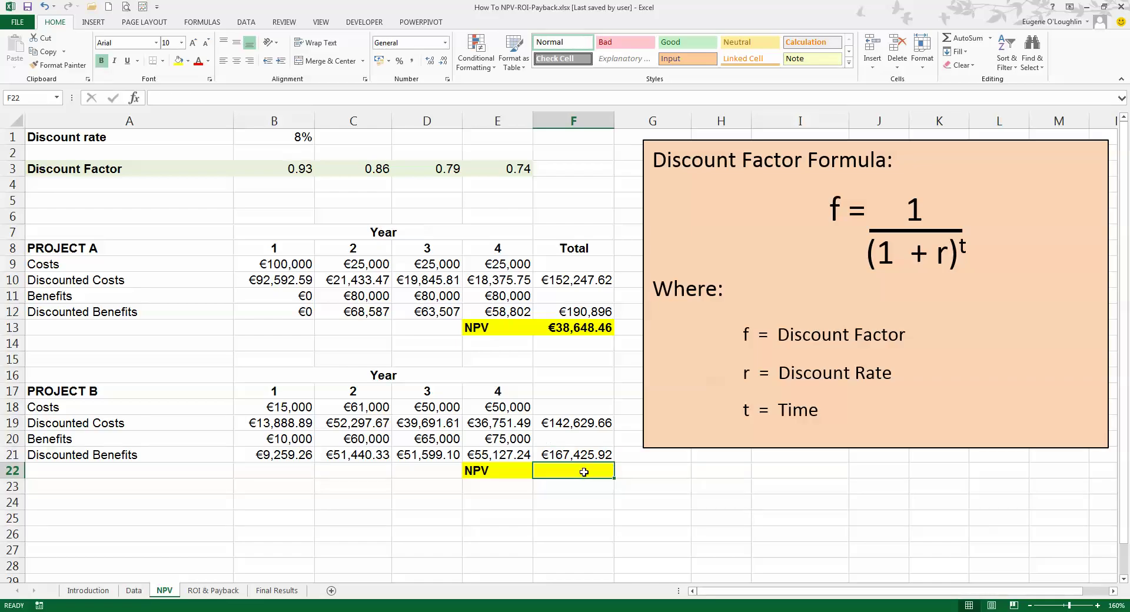
text(=)
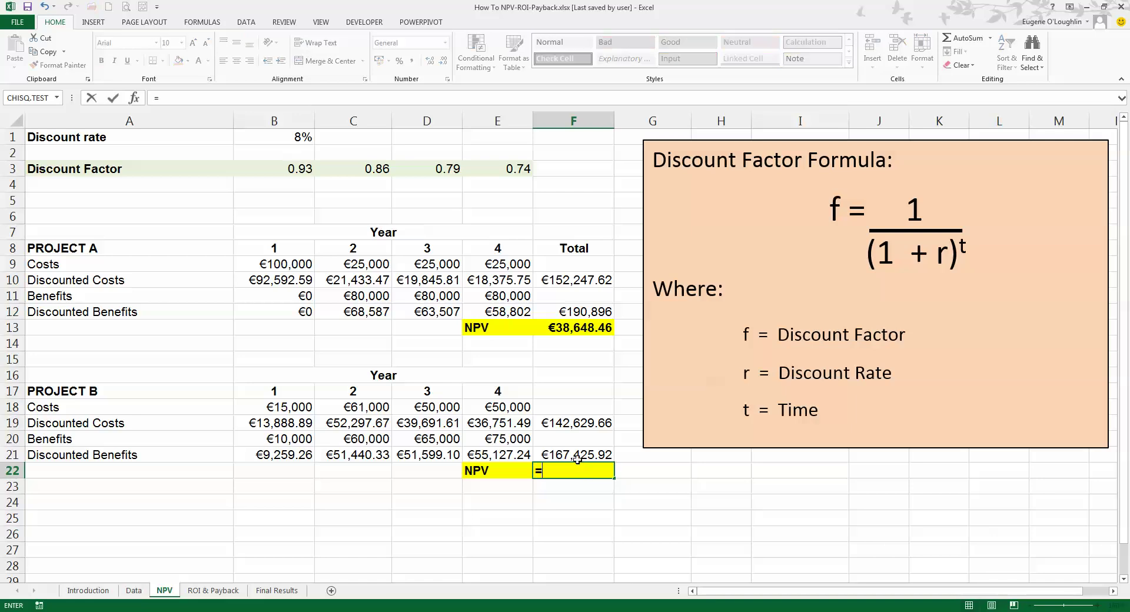
click(581, 455)
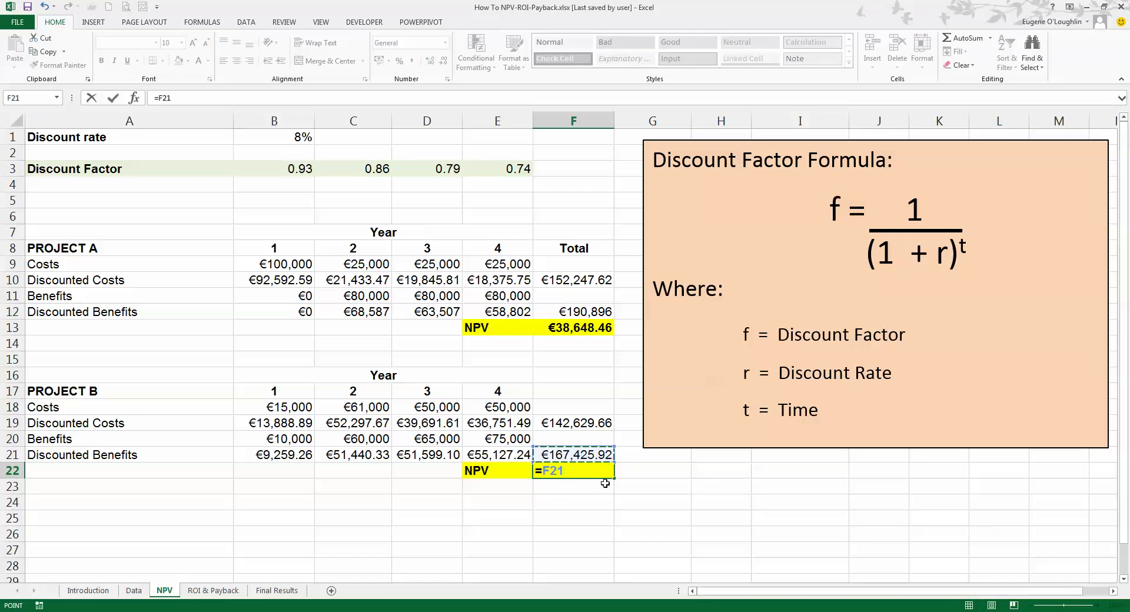
text(-)
click(587, 423)
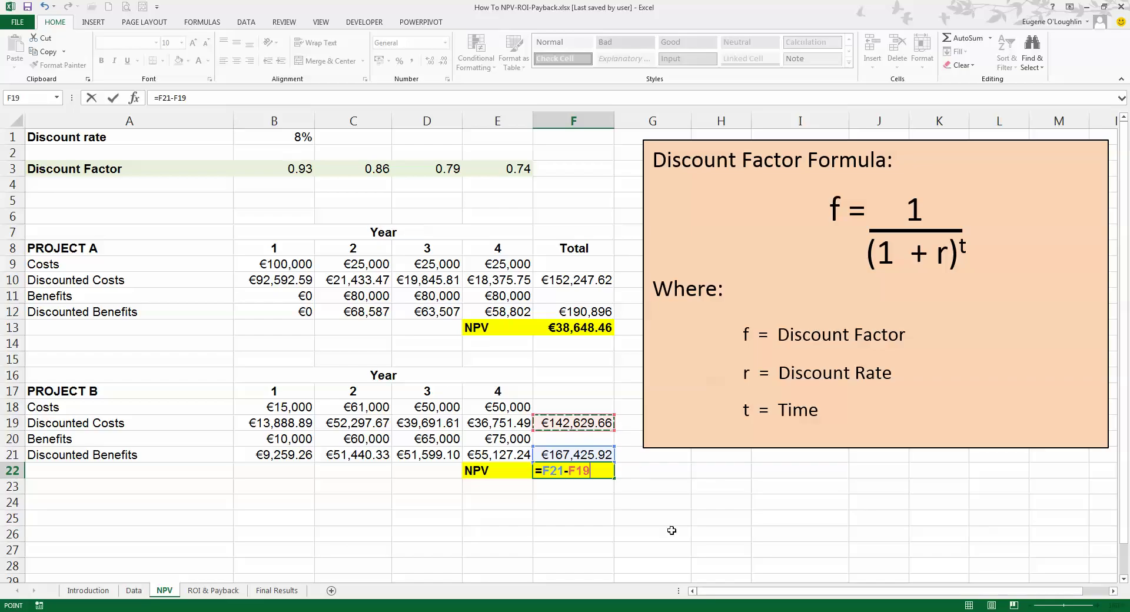
key(Return)
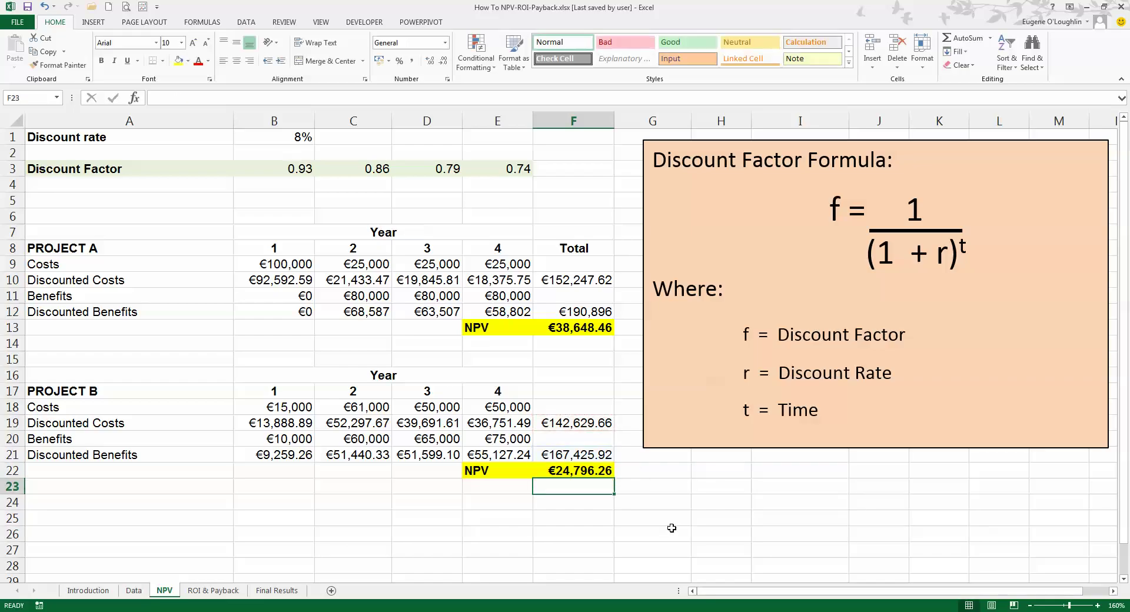
click(630, 530)
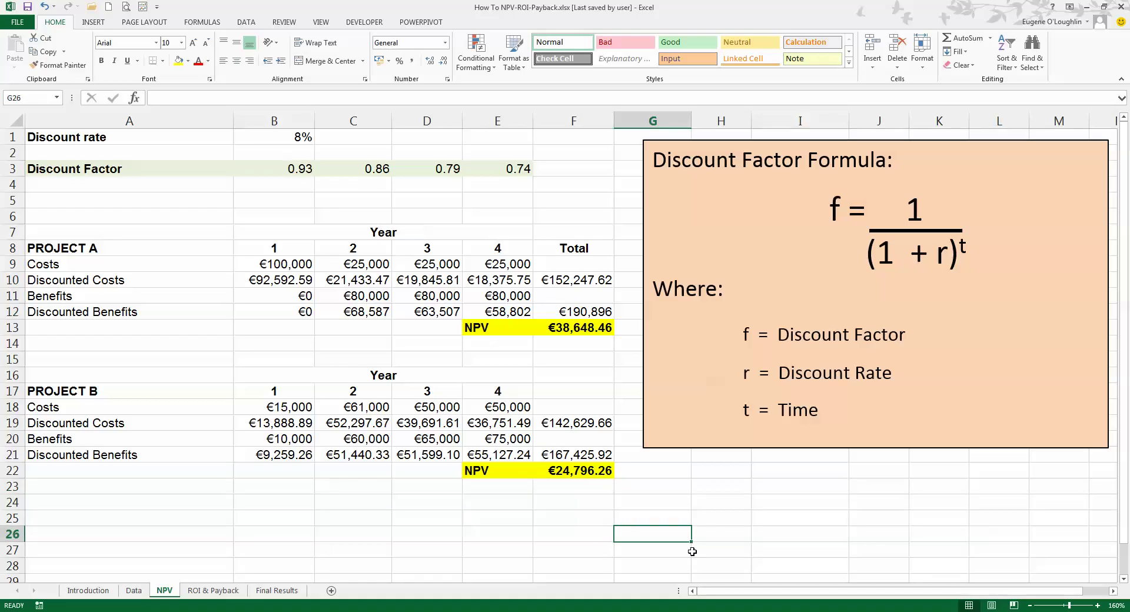